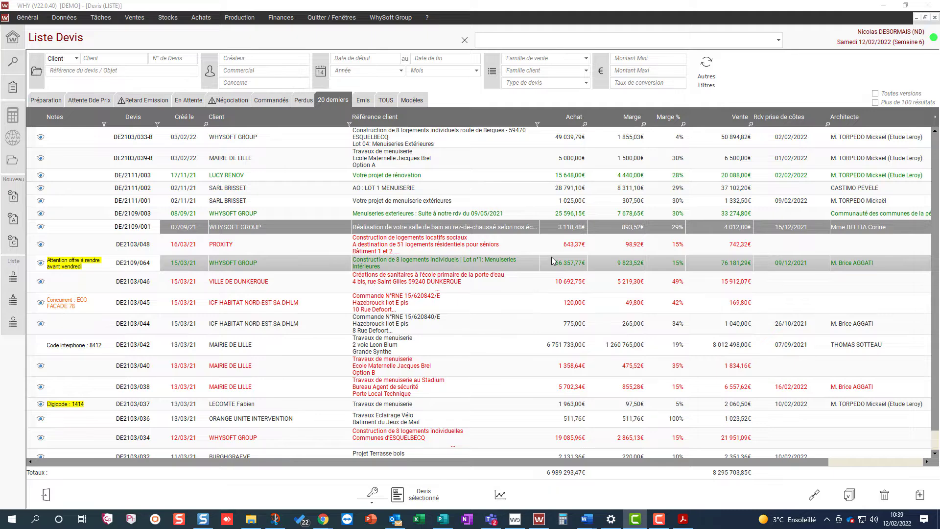
- Create a new quote for the client WHYSOFT GROUP (LANDAS) and fill in the client's contact person
left_click(918, 496)
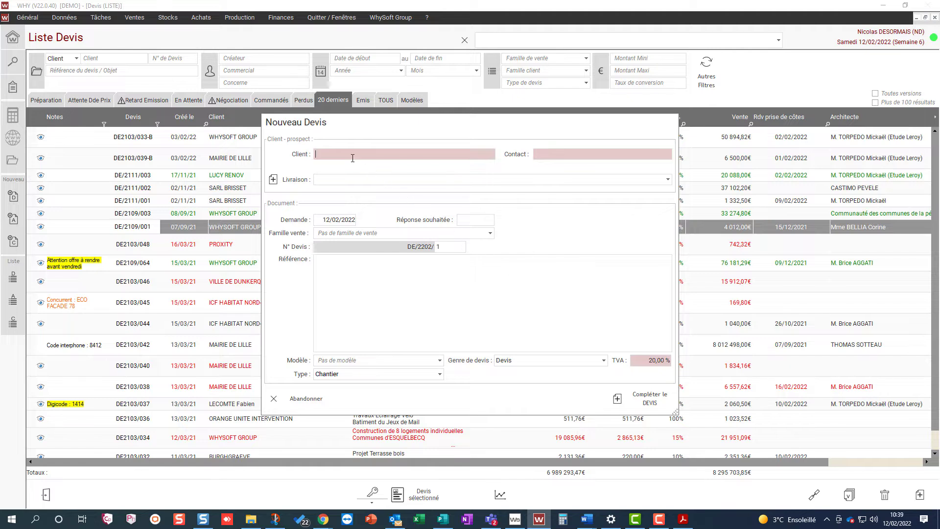
type("soft")
key("Return")
double_click(352, 158)
type("xavi")
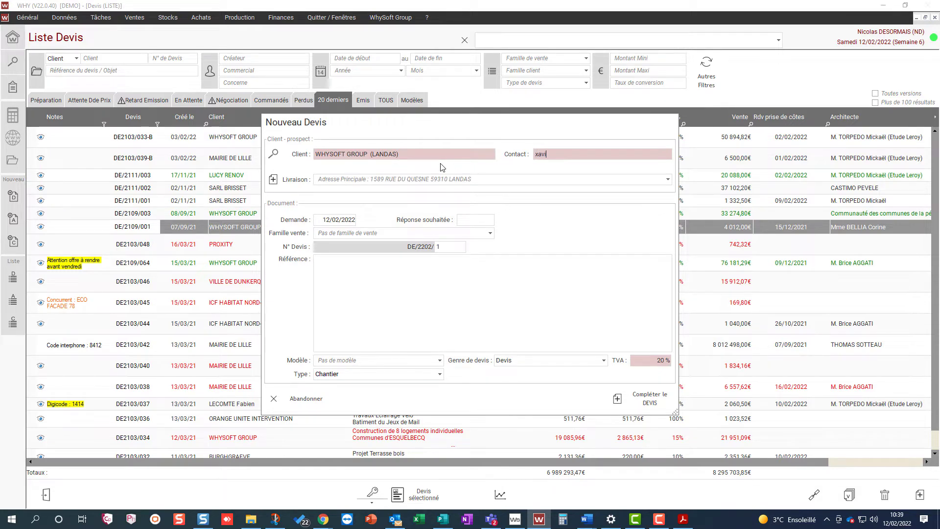
type("er")
key("Return")
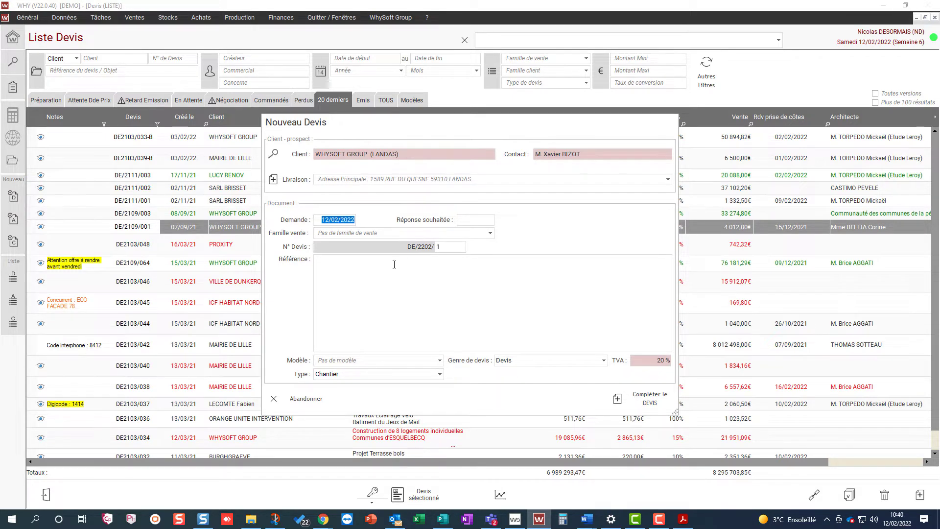
- Enter "Votre projet de cloisonnement" as the quote's reference and proceed to complete the quote
left_click(394, 265)
type("Votre pro")
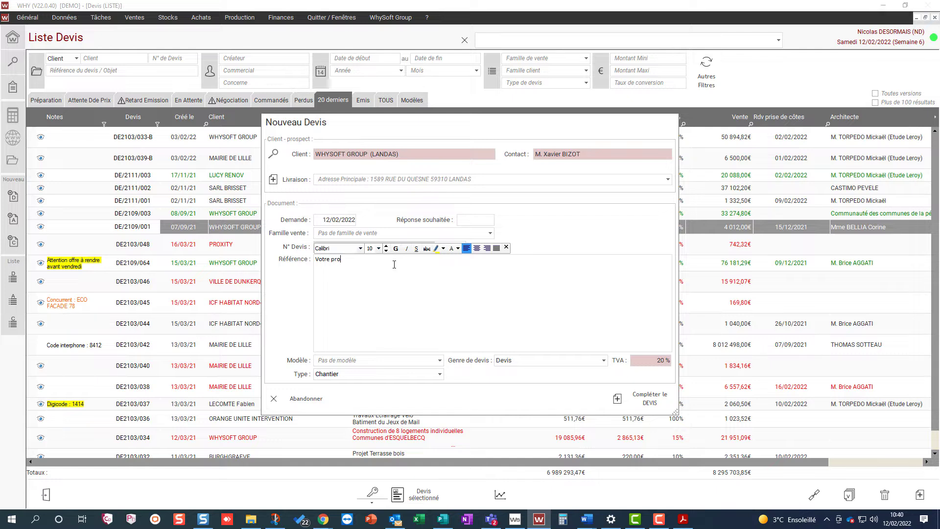
type("jet de cloisonnement")
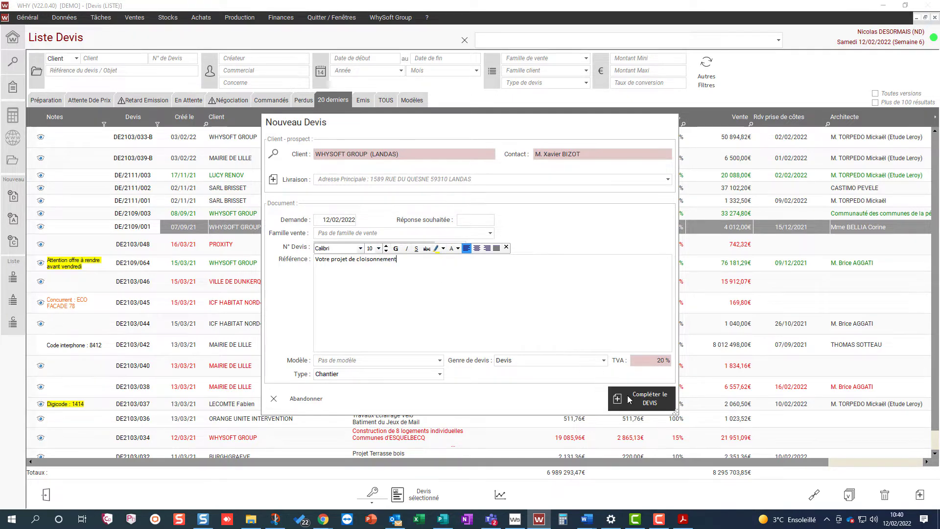
left_click(640, 408)
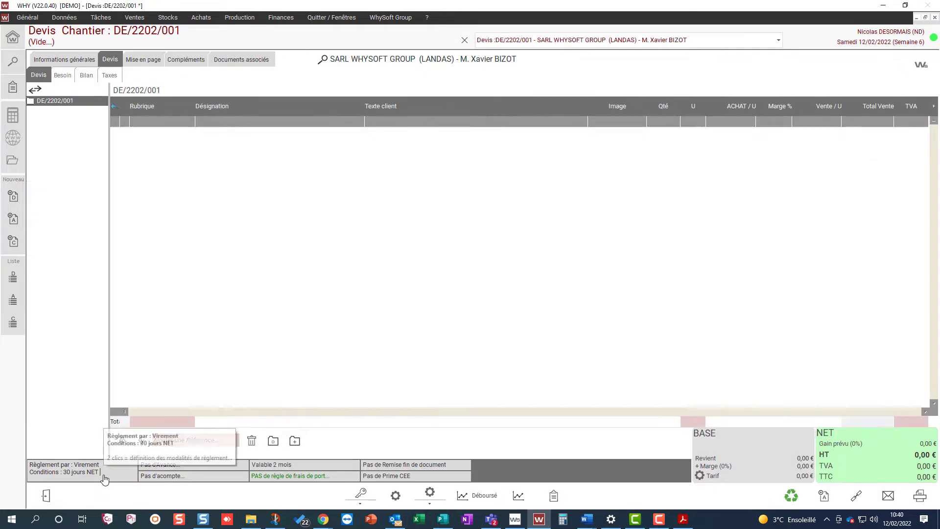
- Set the quote's deposit to 30% of the HT amount without TVA
double_click(104, 475)
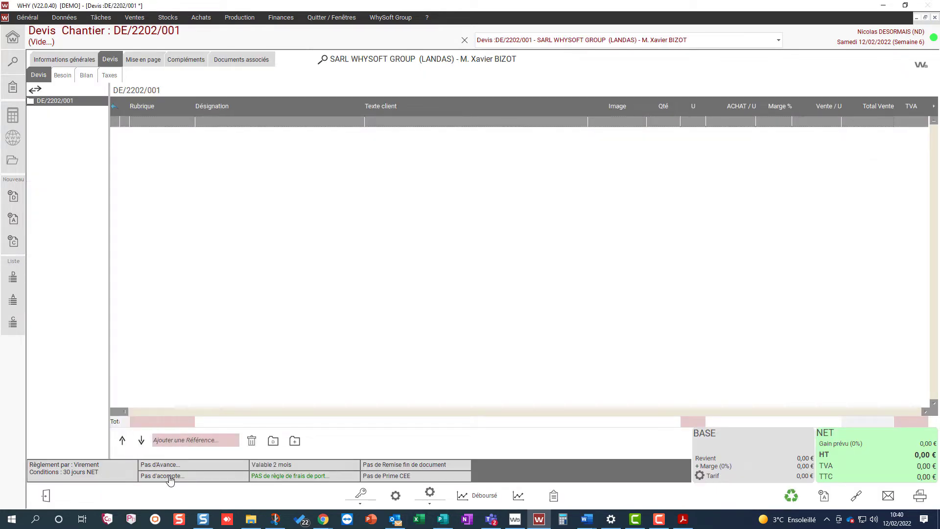
double_click(169, 477)
left_click(175, 403)
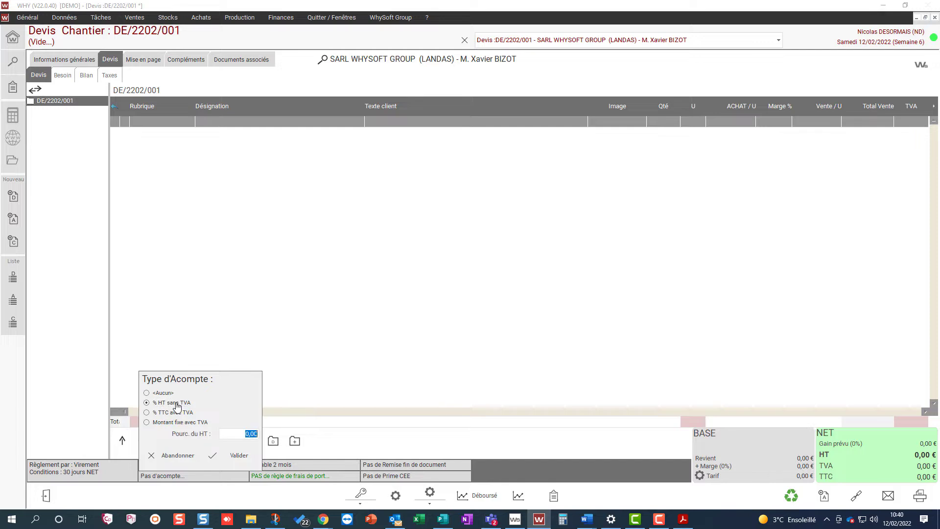
type("30")
left_click(227, 455)
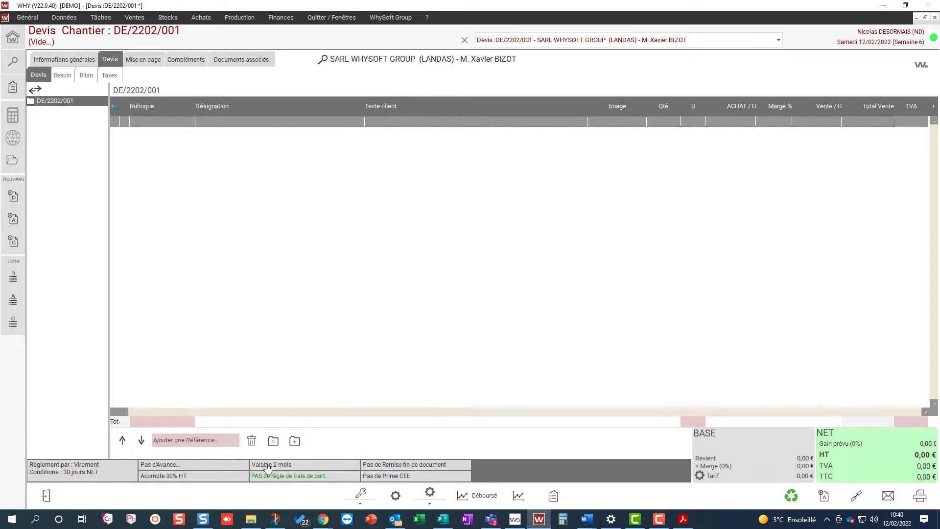
- Set the quote's validity period to 1 month
double_click(268, 467)
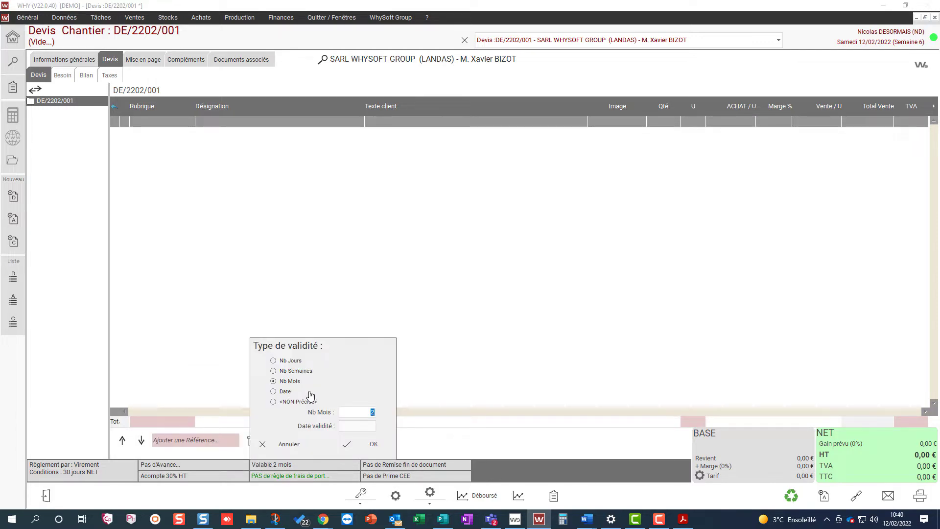
type("1")
left_click(350, 451)
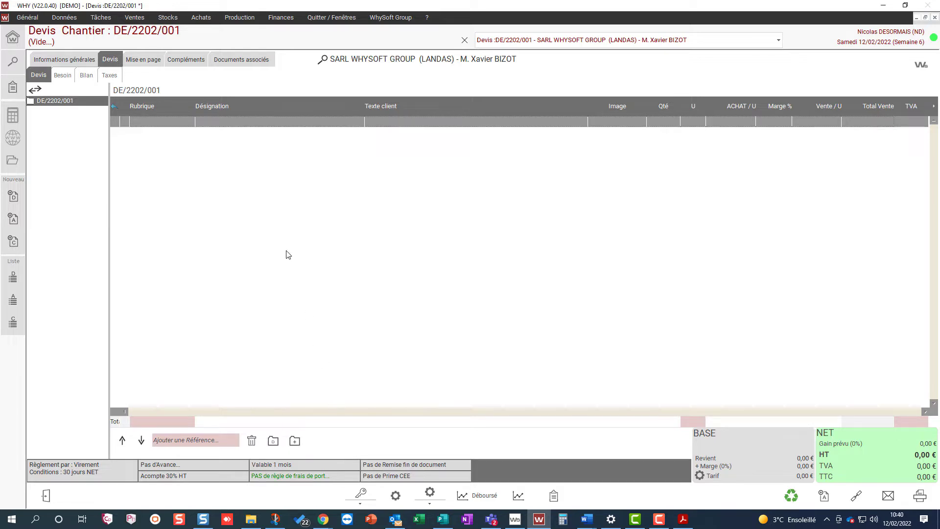
- Attach the PDFs "Devis DE1911-007 - Votre projet de cloture barreaudé" V1 to V4 from "Dossier 4 - Devis et TS" to the quote's associated documents
left_click(237, 62)
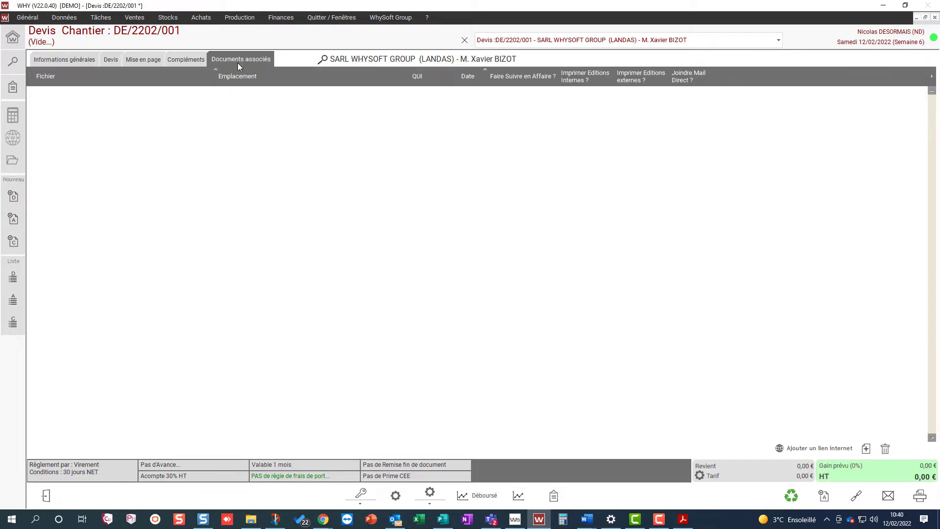
left_click(250, 519)
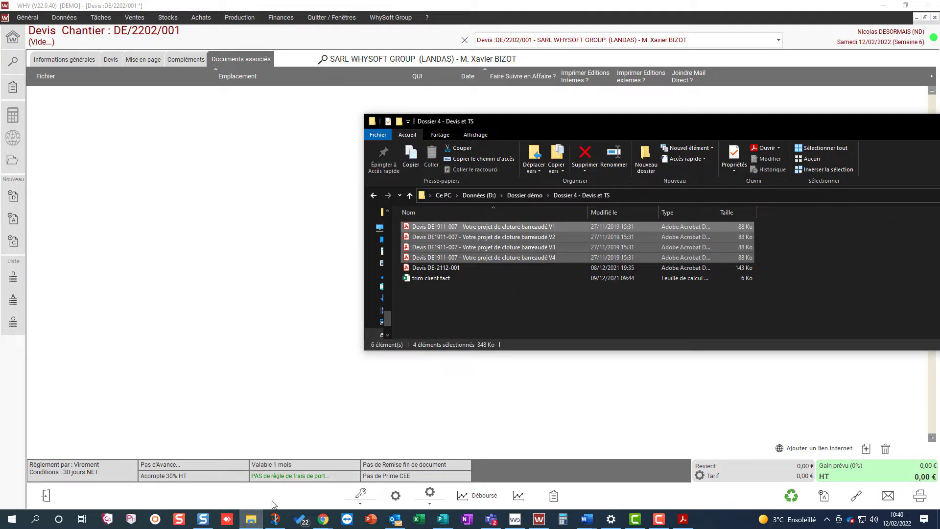
left_click_drag(483, 240, 227, 227)
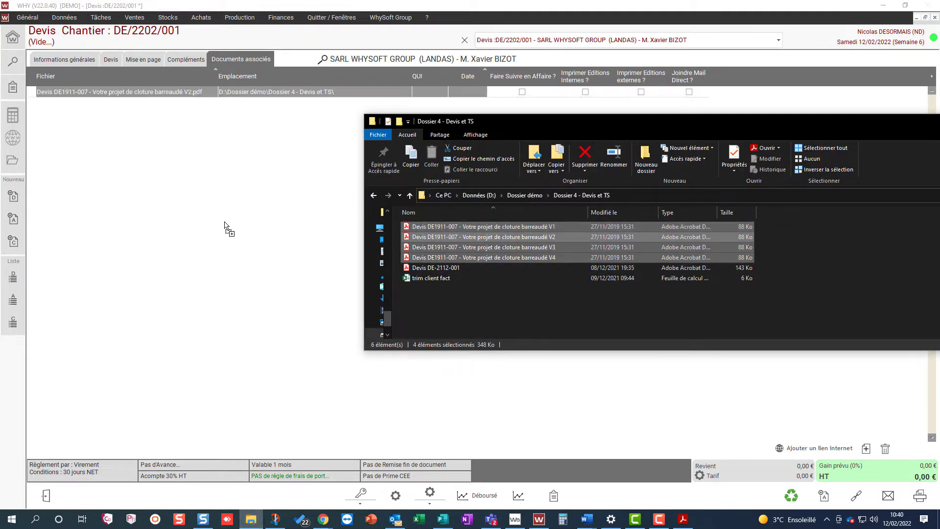
- Attach the folders "Dossier 1 - Plans", "Dossier 2 - Photos" and "Dossier 3 - Compte rendus" from "Dossier démo" to the quote
left_click(539, 196)
left_click_drag(728, 247, 155, 198)
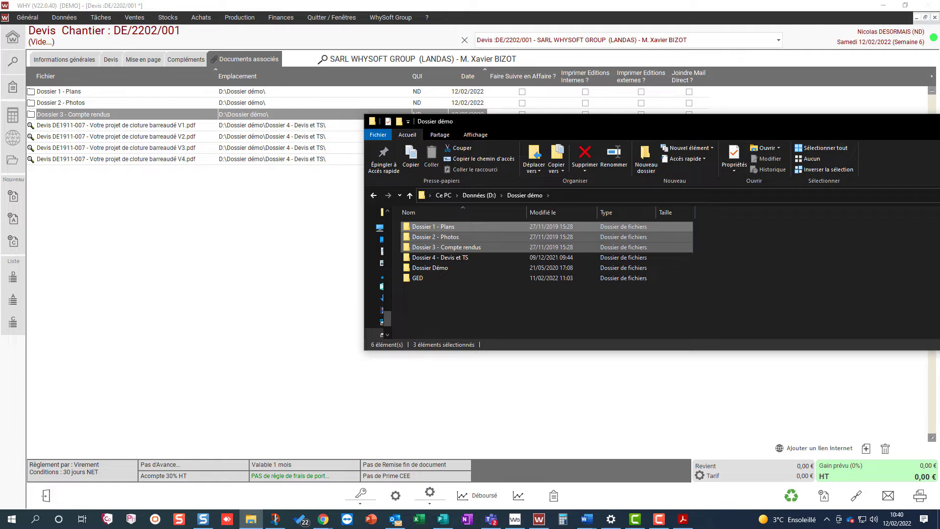
left_click(939, 121)
- View the attached V1 PDF of the "cloture barreaudé" quote and close it
left_click(30, 126)
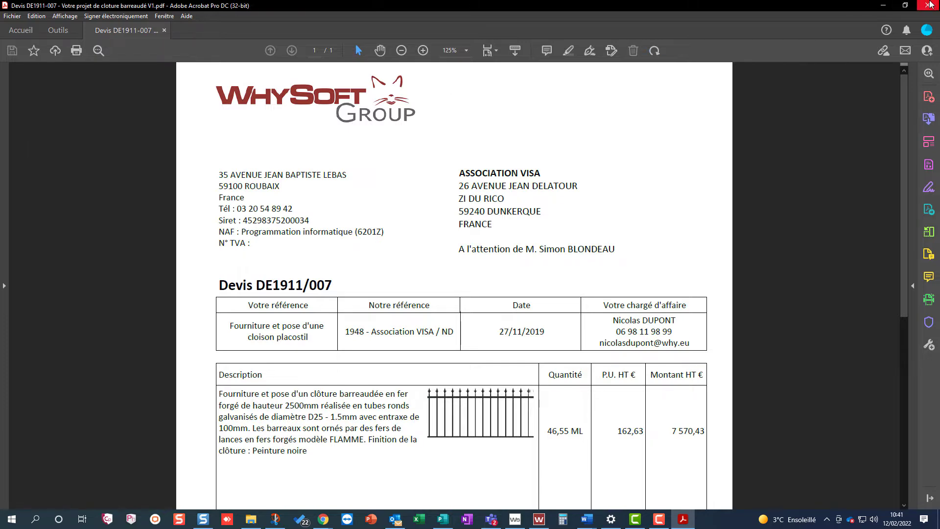
left_click(931, 4)
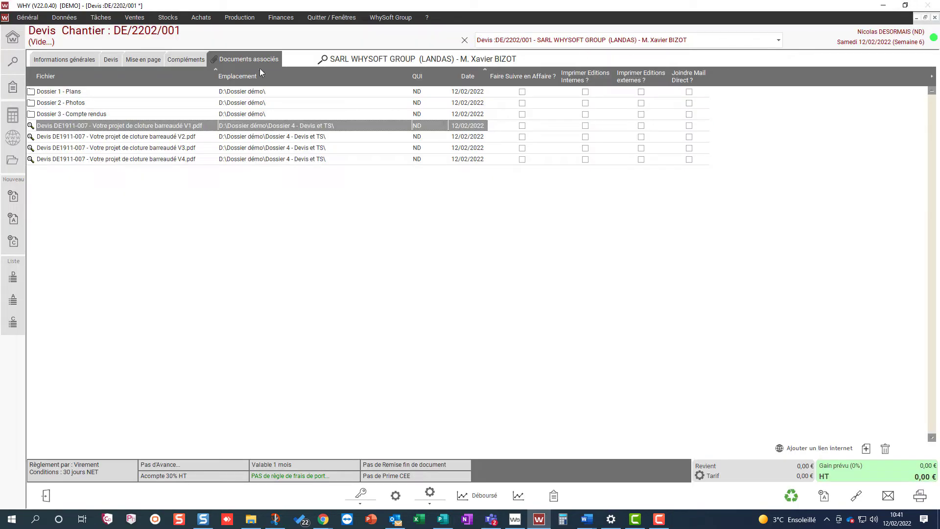
- Add a level 1 title line (T1) named "SALON" to the quote's content
left_click(113, 60)
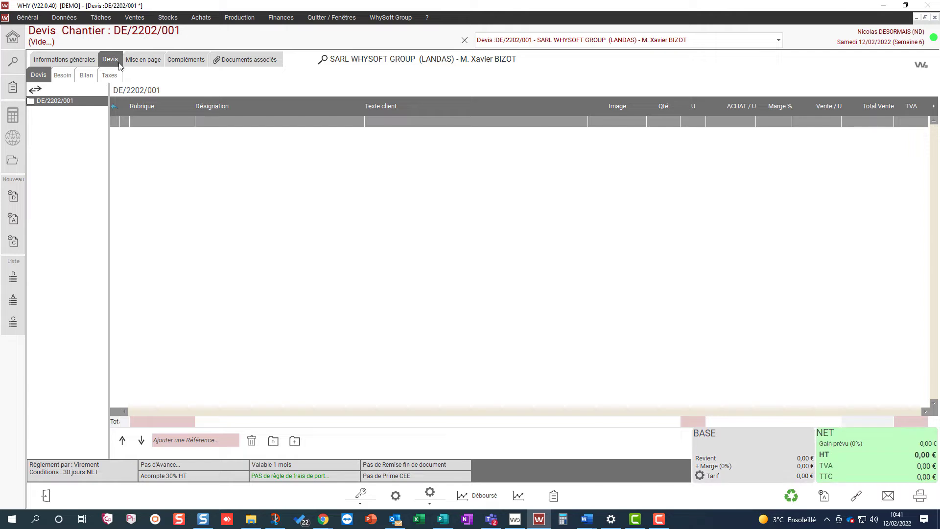
type("T")
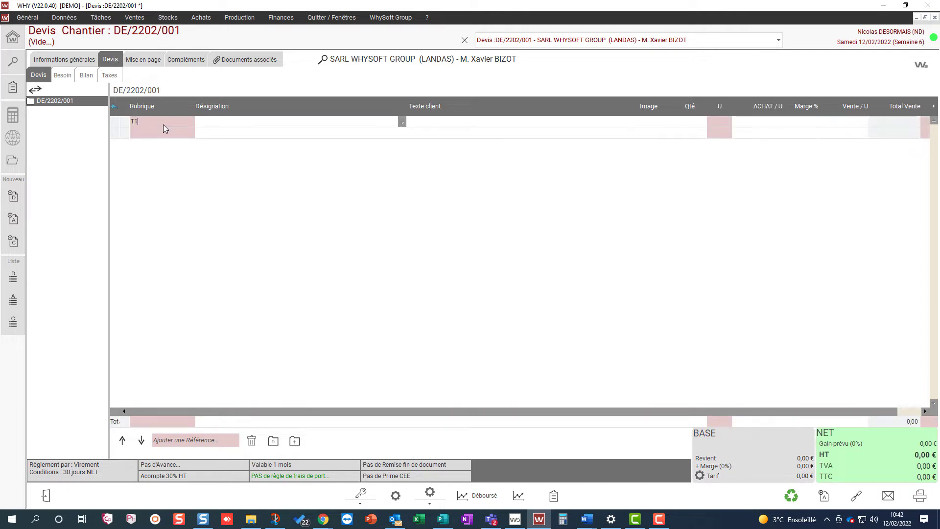
type("1")
key("Return")
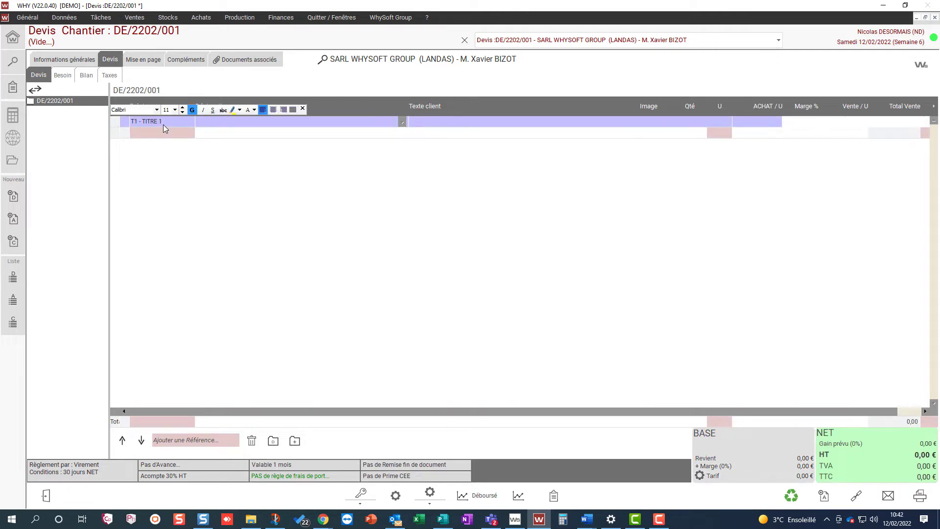
type("SALON")
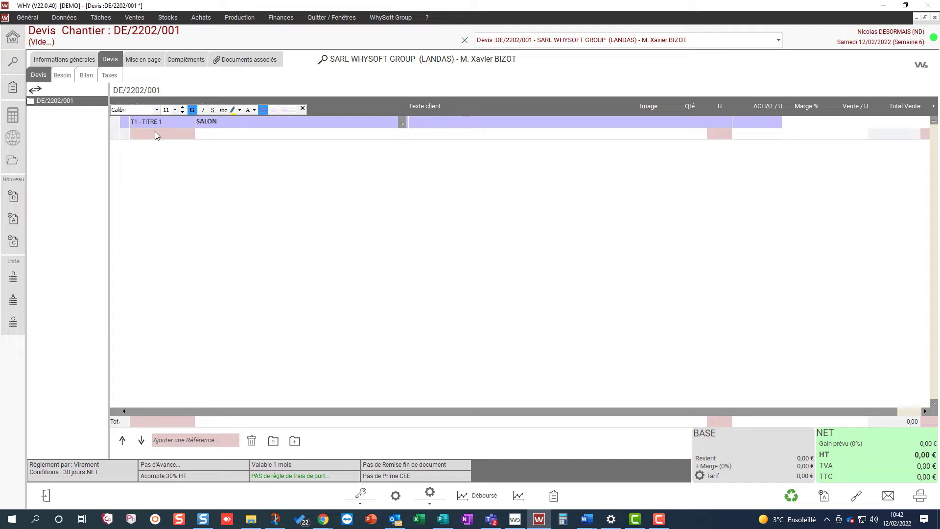
- Add a level 2 title line (T2) named "Plâtrerie" under SALON
left_click(155, 131)
type("T2")
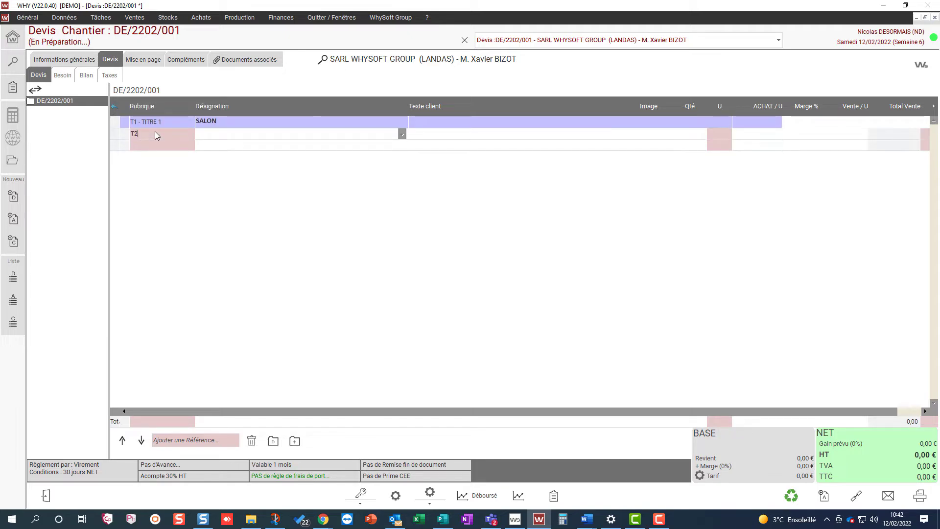
key("Return")
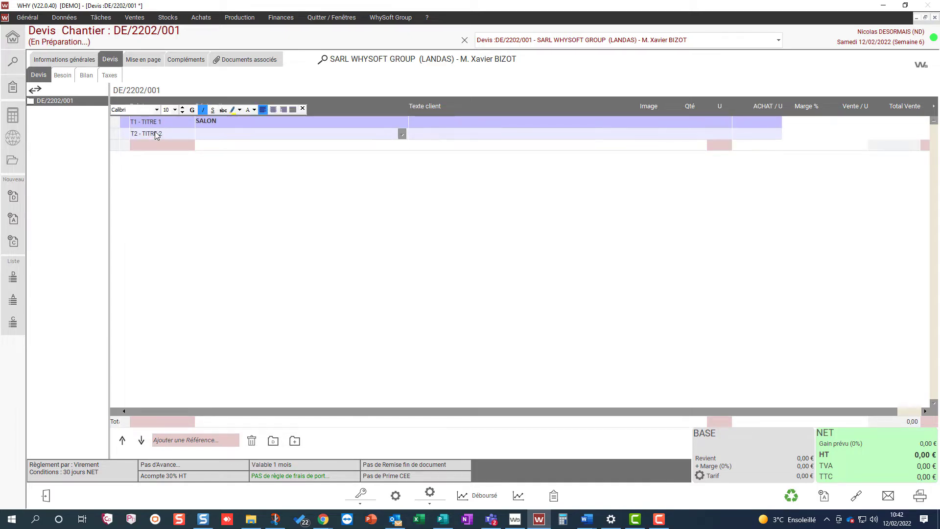
type("Plâtrerie")
left_click(202, 164)
- Add a PLATRERIE line below the titles, describing the supply and installation of a BA13 plasterboard partition ("Fourniture et pose d'une cloison en plaque de platre BA13...")
left_click(181, 145)
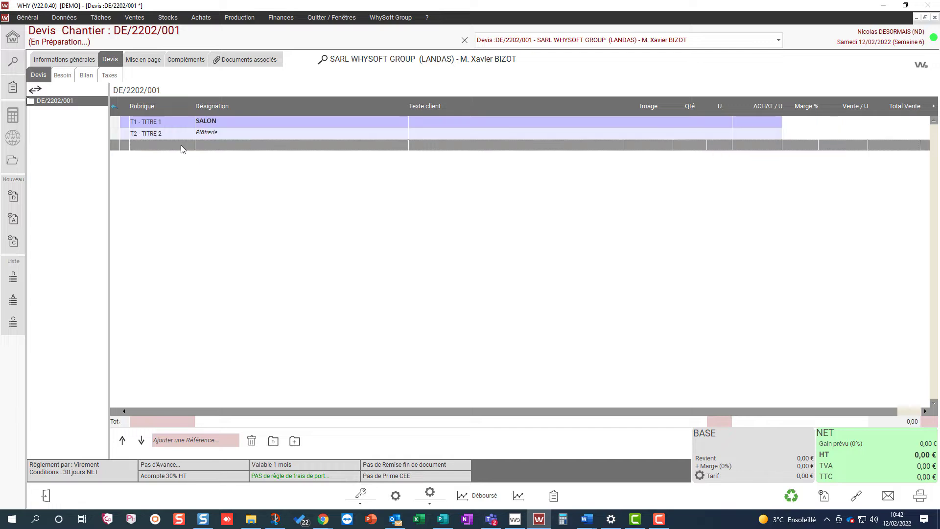
type("PLATR")
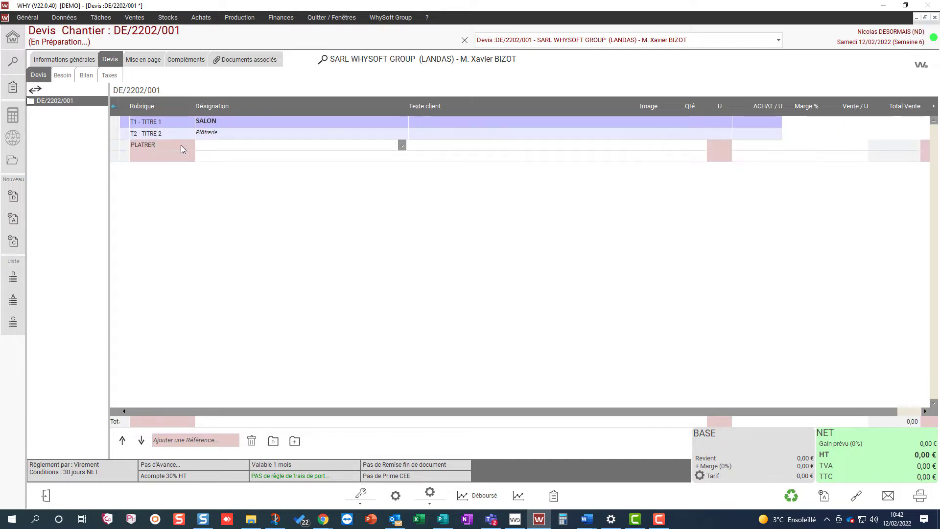
type("ERIE")
key("Return")
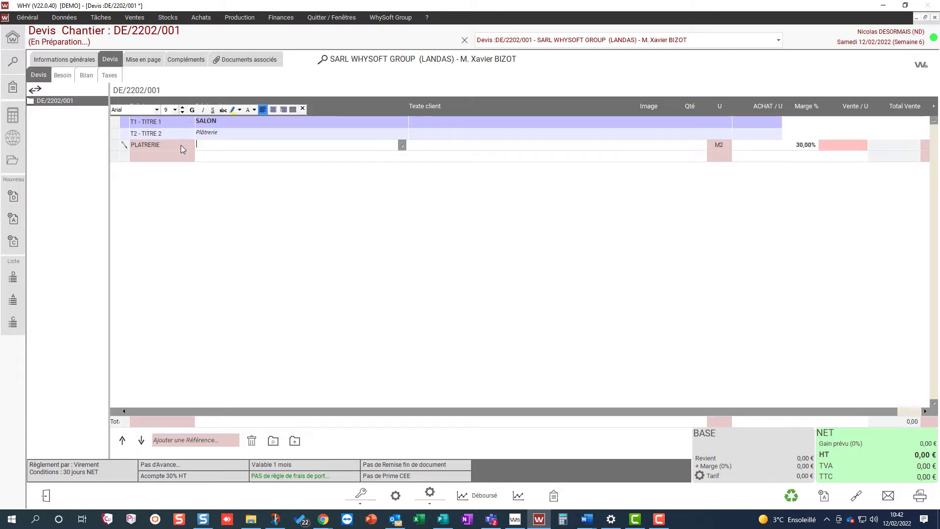
type("Fourniture et pose")
key("ctrl+a")
type("Fourniture et pose d'une cloison en plaque de platre BA13, constituée de la façon suivante : Ossature métallique constituée de Rail R 48 et de Montant ML 48-50 en acier galvanisé d'épaisseur nominale 6/10e, chaque parement sera constitué de 1 plaque(s) Placoplatre BA 13 et de Laine de verre de 45 mm d'épaisseur disposée entre les montants. Les joints seront traités avec un enduit de lissage et des bandes de recouvrement placoplatre.")
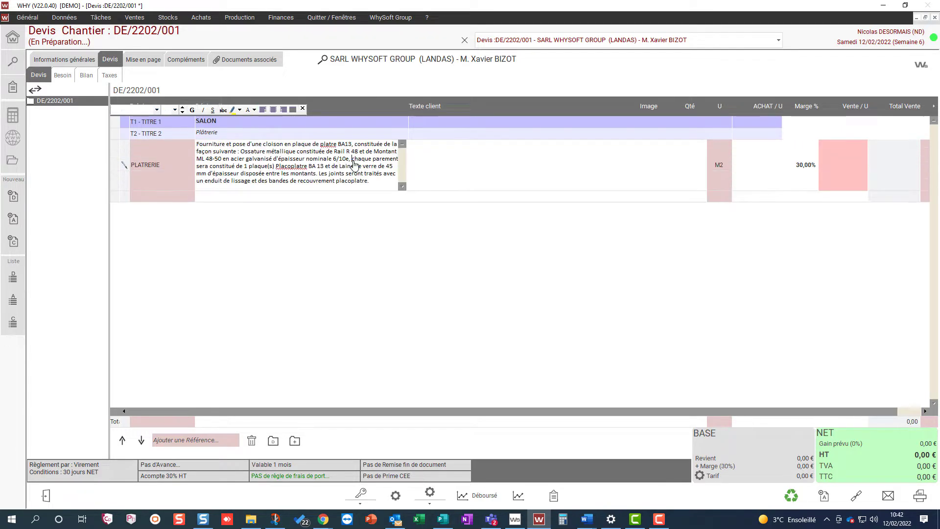
- Set the PLATRERIE line's quantity to 10 and its unit purchase price to 30, keeping the proposed margin
left_click(688, 168)
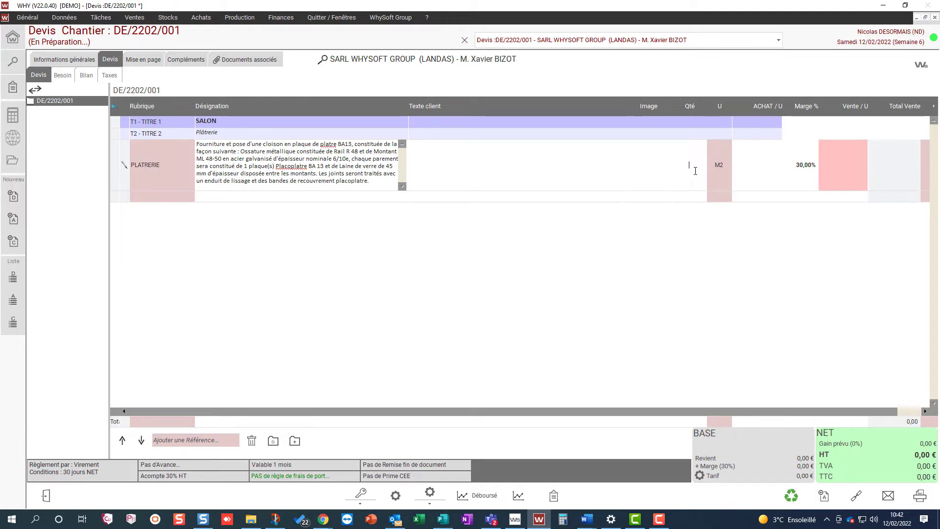
type("10")
key("Tab")
type("30")
key("Tab")
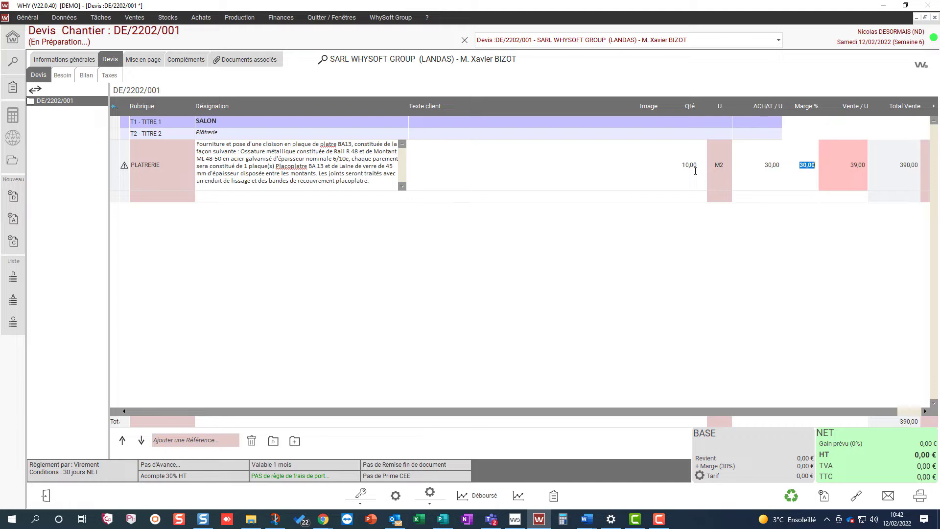
key("Tab")
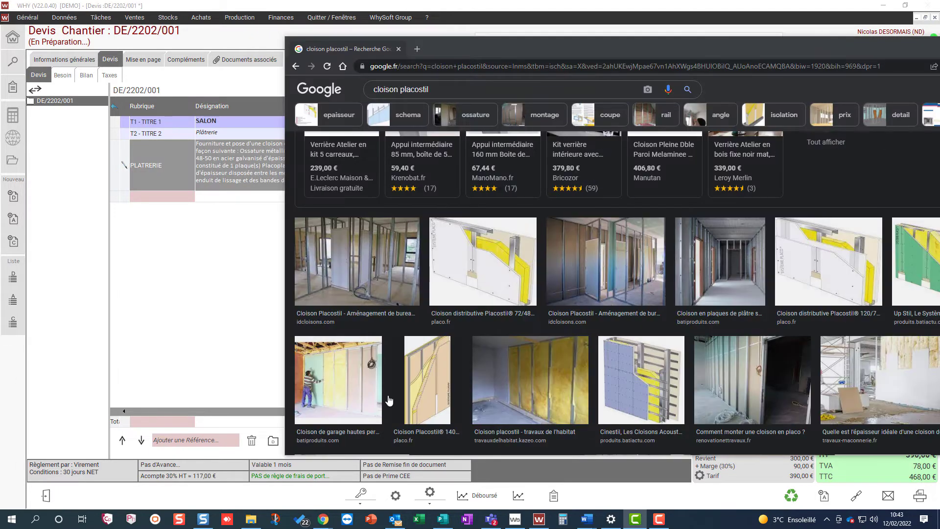
- Capture the Cinestil partition picture from the "cloison placostil" image results with the Windows snipping tool and copy it
left_click(276, 519)
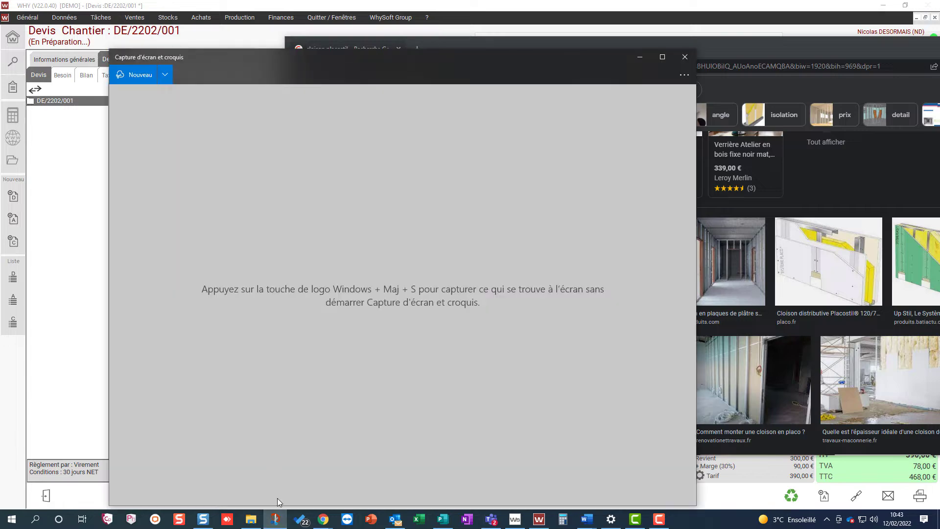
left_click(145, 76)
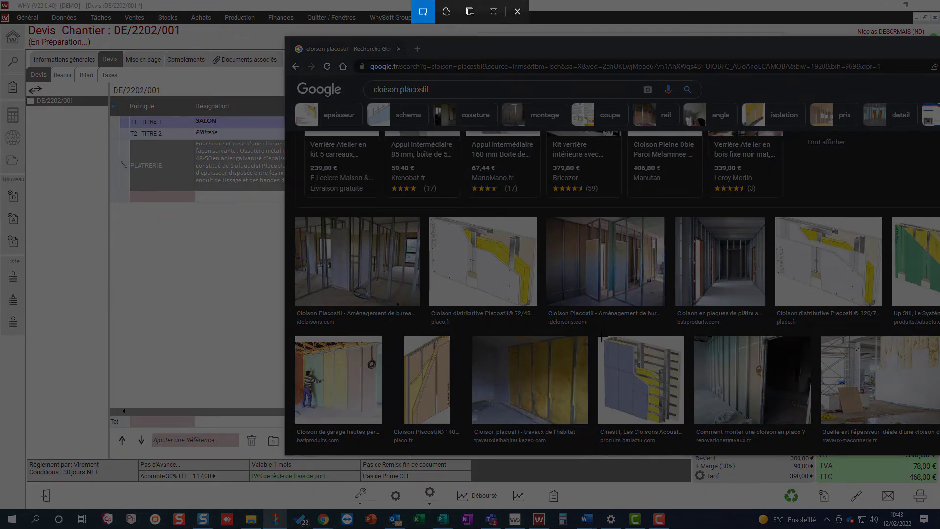
left_click_drag(602, 337, 681, 421)
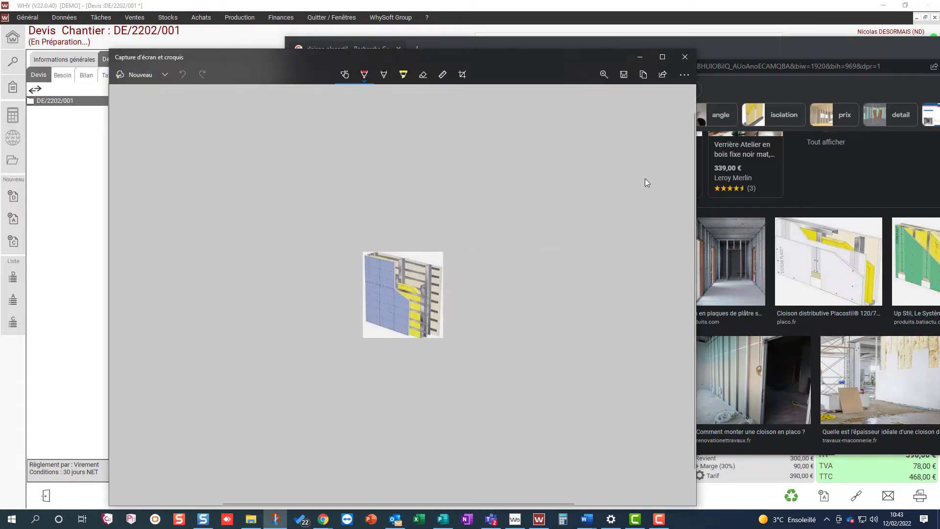
left_click(650, 76)
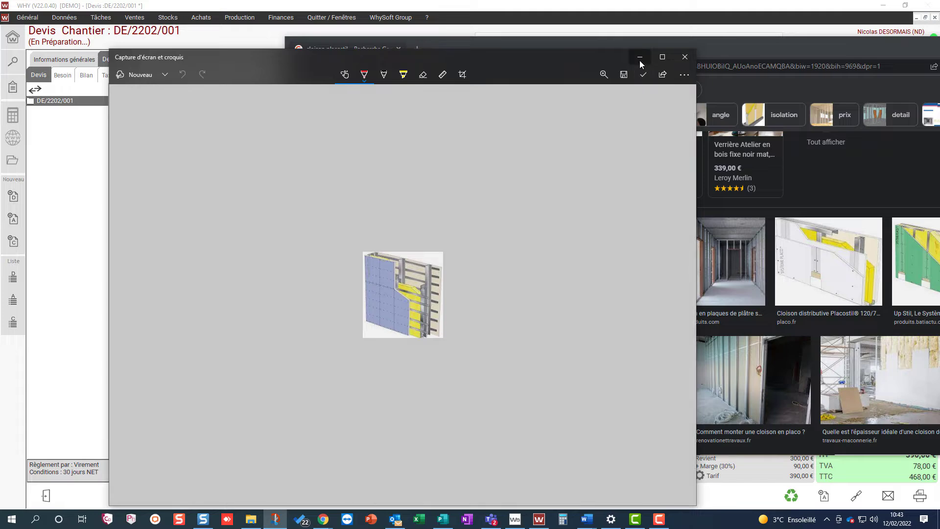
left_click(639, 59)
left_click_drag(868, 49, 769, 52)
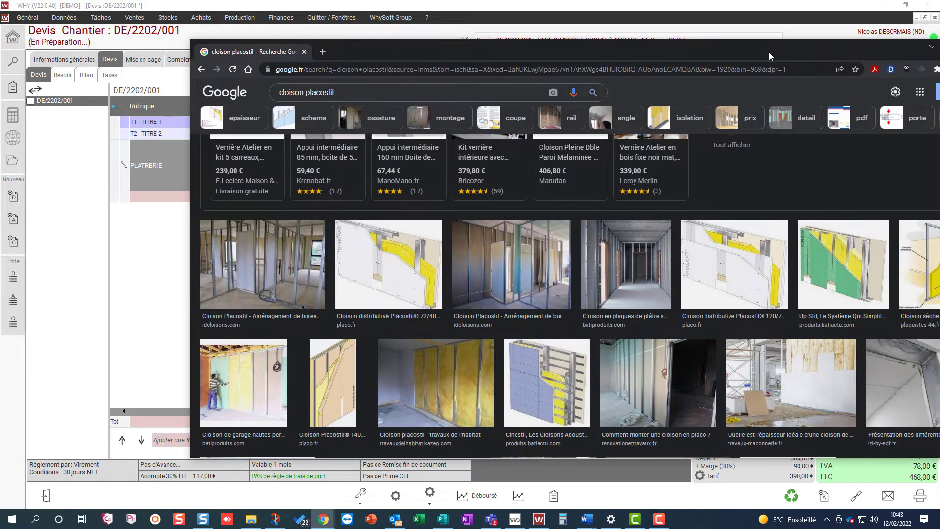
- Return from the browser to the quote and paste the copied partition picture as the PLATRERIE line's image
left_click_drag(931, 55, 856, 49)
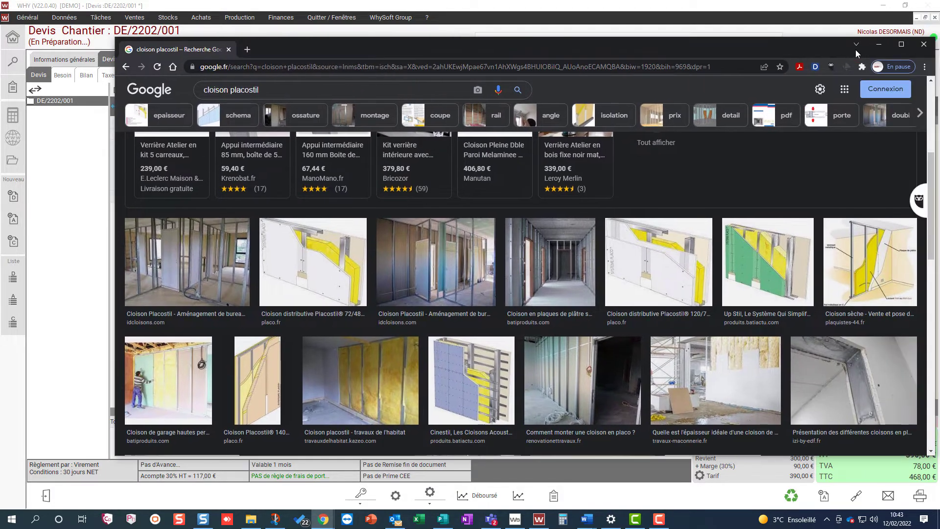
left_click(882, 47)
right_click(634, 166)
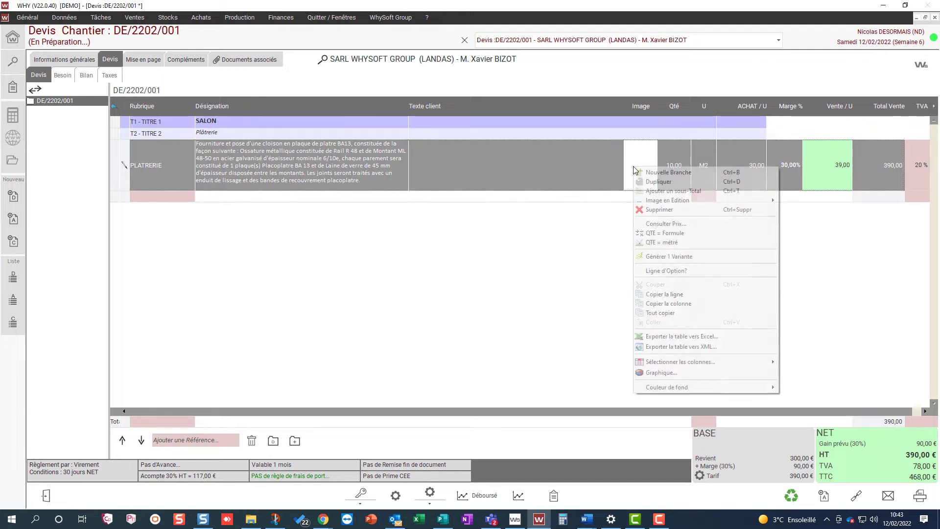
mouse_move(648, 199)
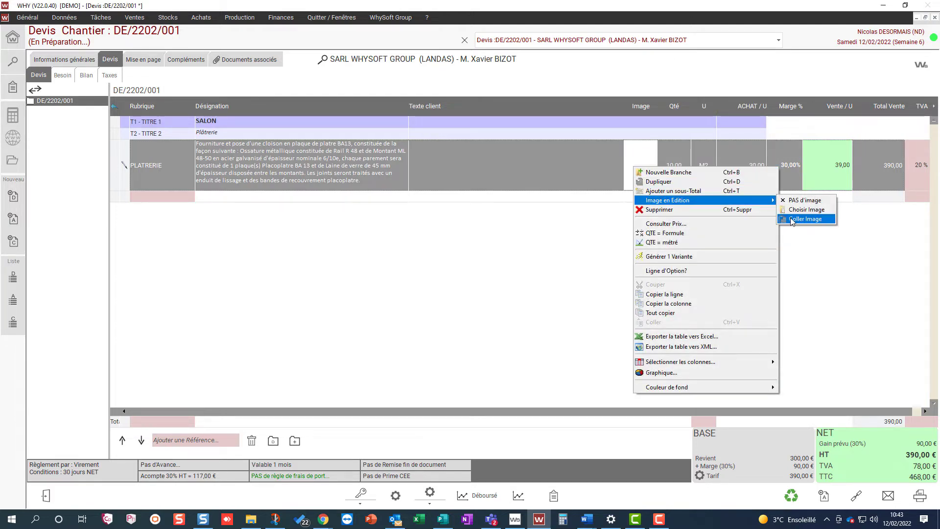
left_click(793, 222)
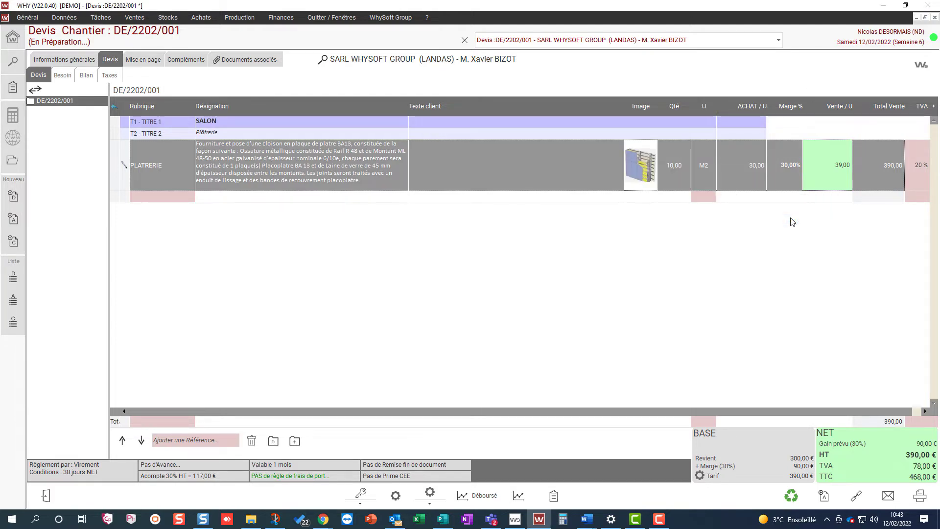
- Open the quote's print preview and review the layout with its titles, plastering line and image
left_click(920, 495)
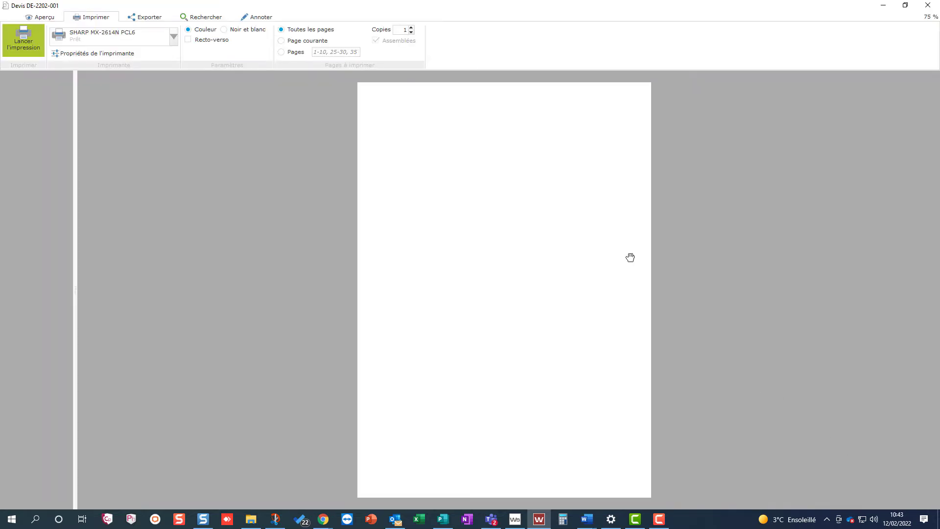
scroll(630, 258, "up", 5)
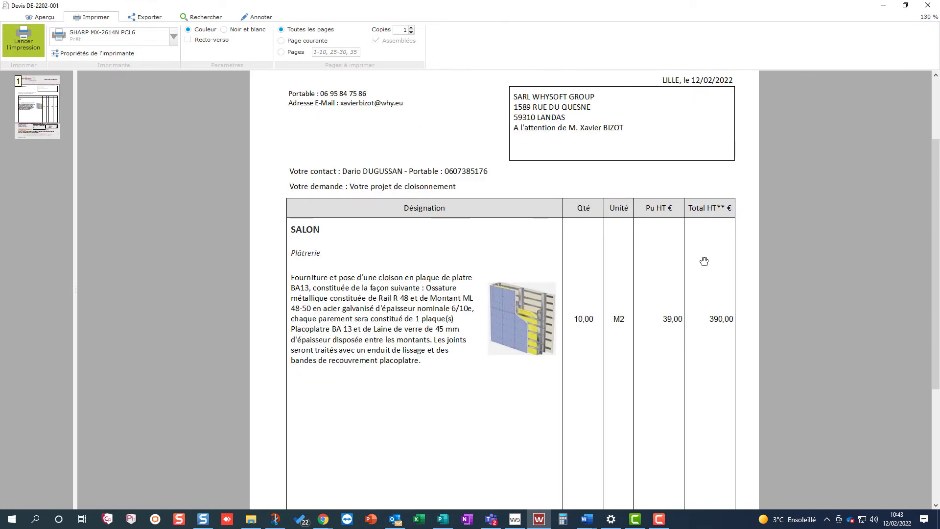
scroll(704, 261, "up", 4)
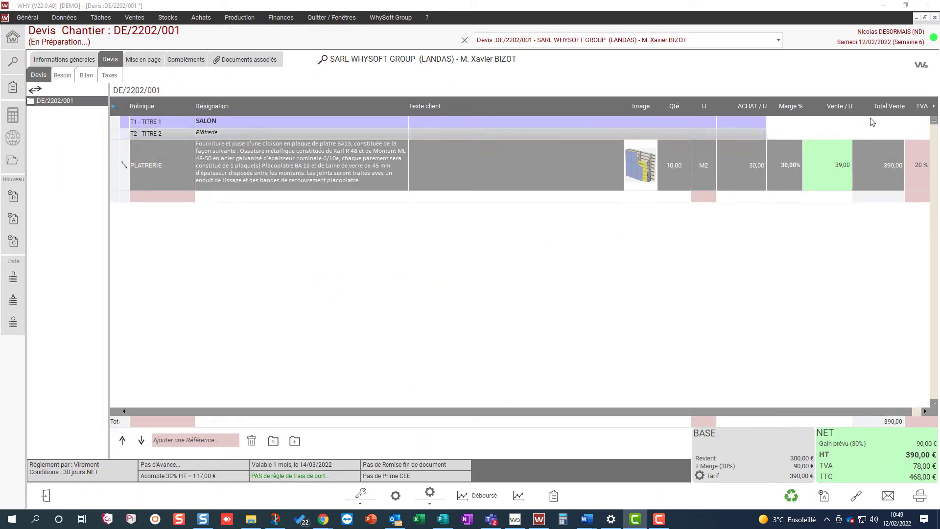
- Display the materials library beside the quote and keep it always visible (Toujours visible)
left_click(923, 76)
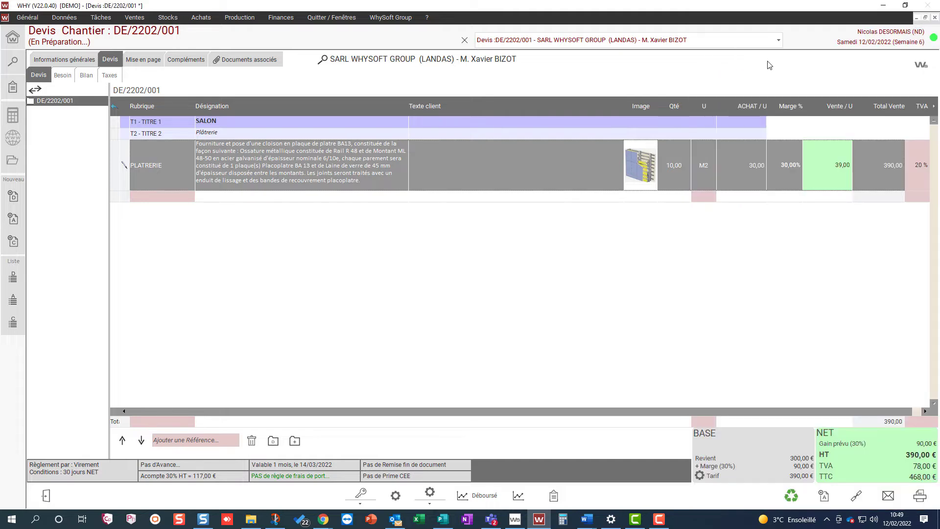
left_click(920, 64)
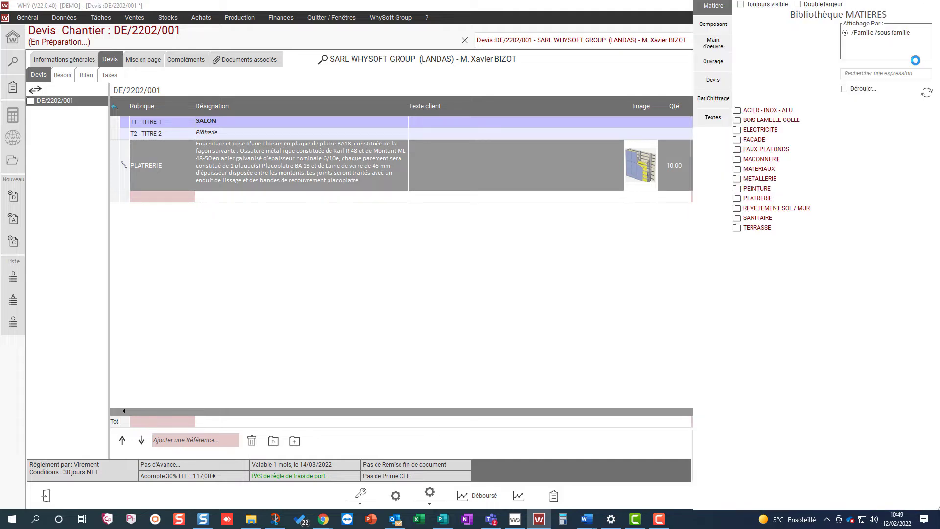
left_click(759, 6)
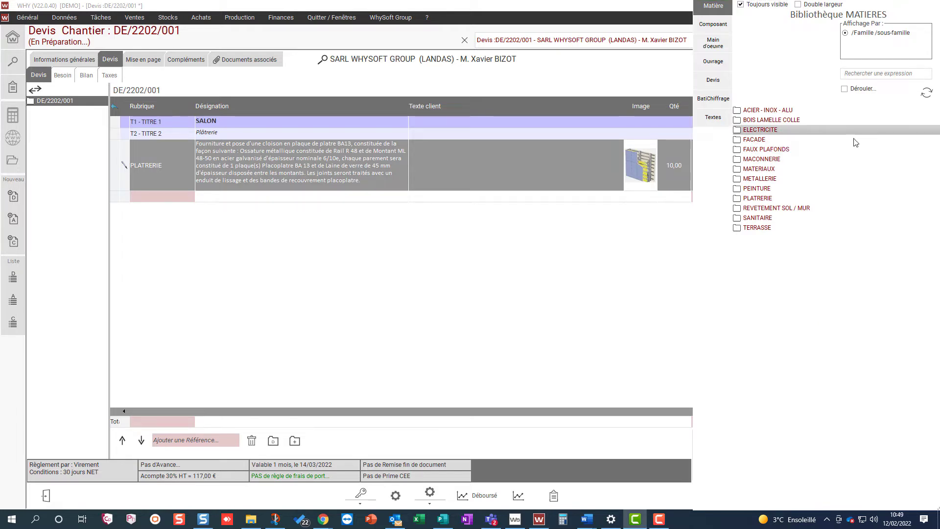
- Add the double-thread mounting screw from MATERIAUX > VISSERIE > VIS SPAX to the quote, with 15 units in the Longueur 80mm variant
left_click(810, 168)
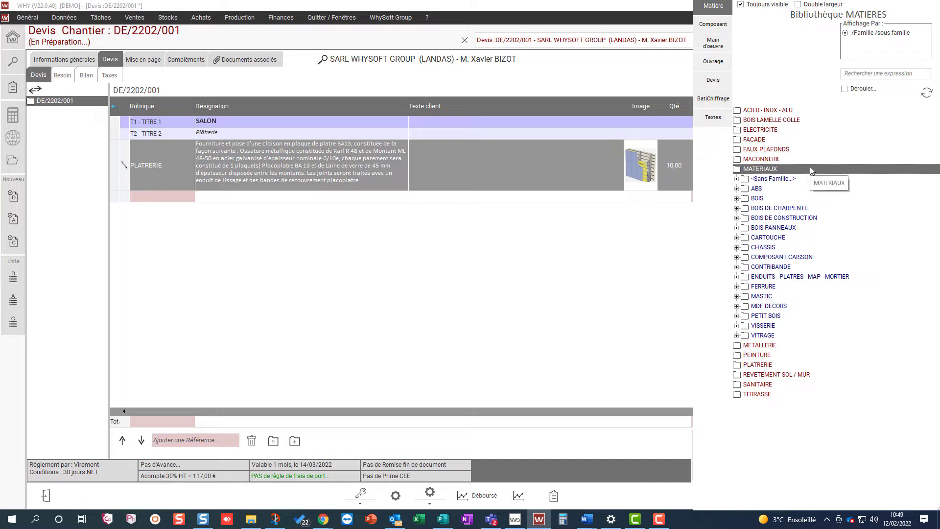
left_click(782, 327)
left_click(823, 336)
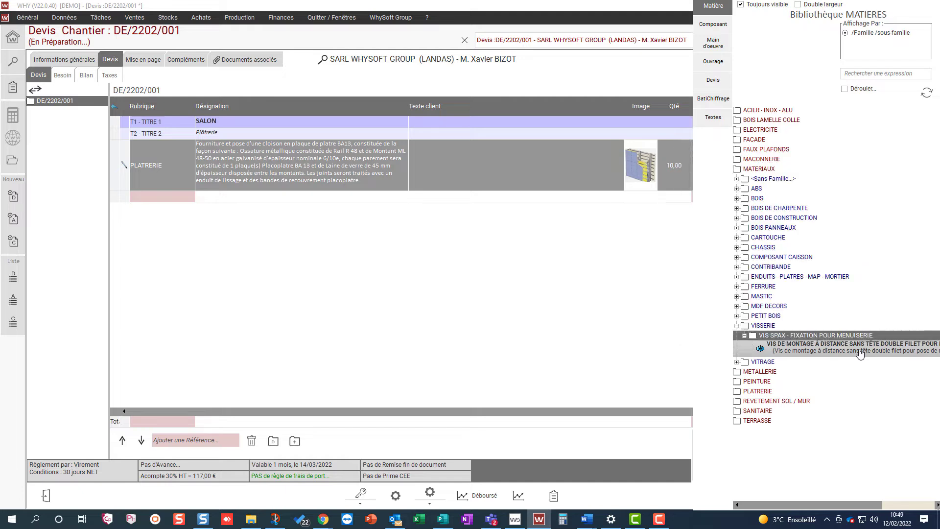
left_click_drag(845, 358, 384, 293)
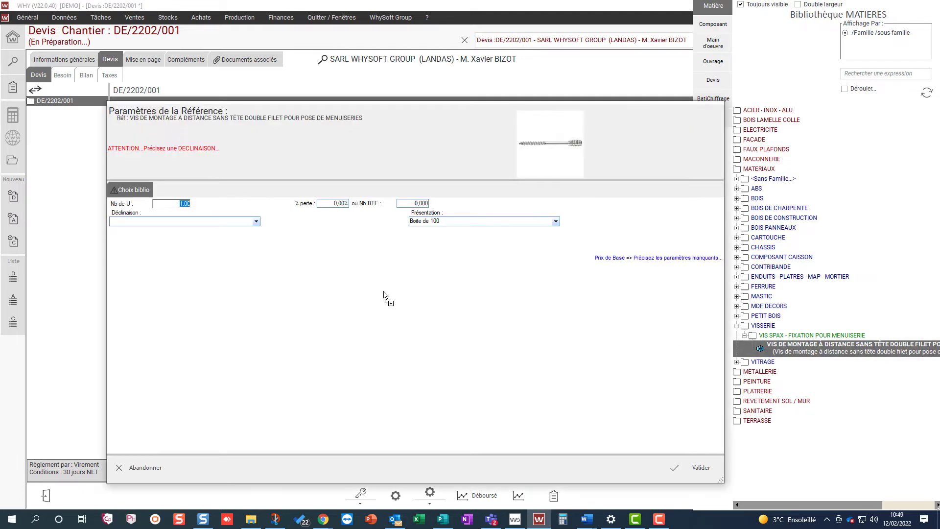
type("15")
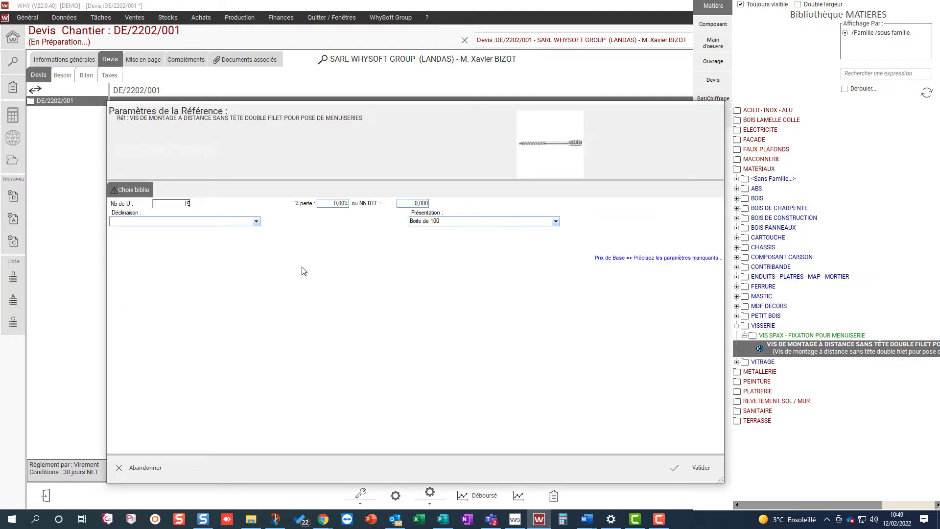
left_click(254, 223)
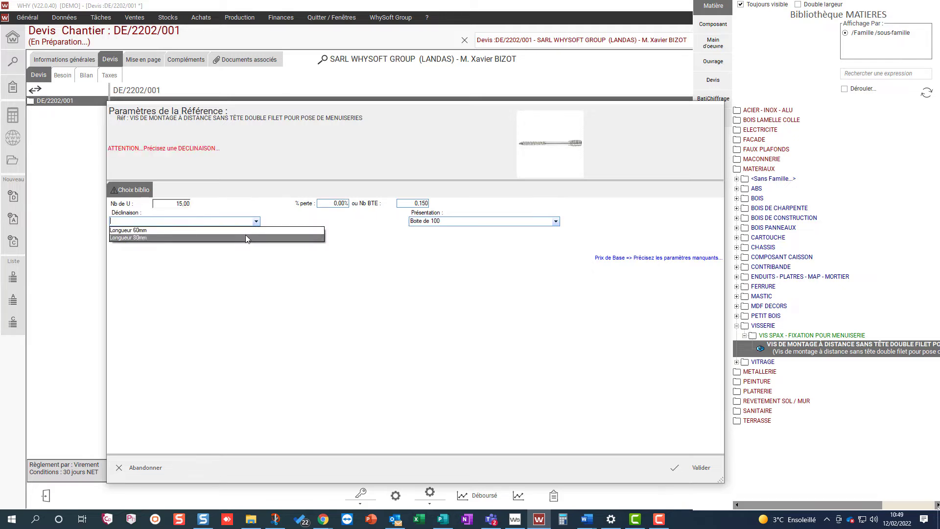
left_click(245, 233)
left_click(696, 467)
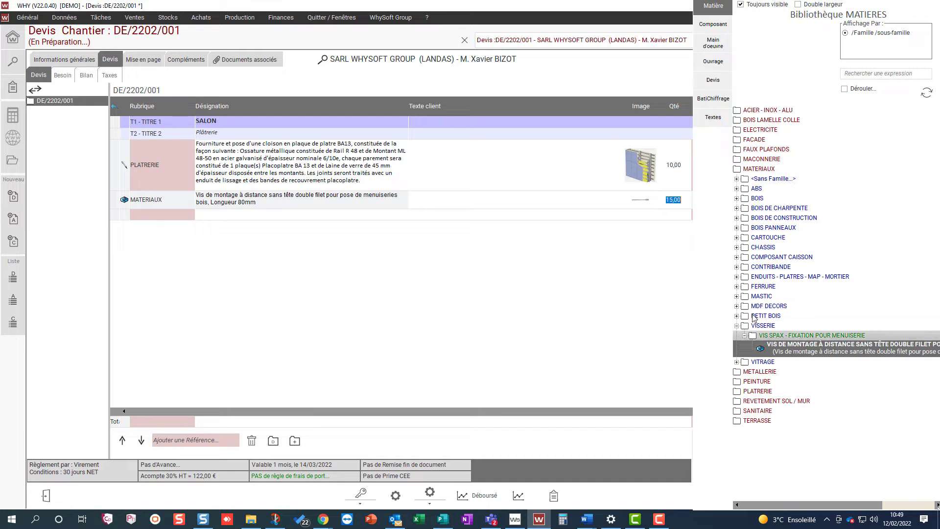
- Add PANNEAU OSB3 HYDROFUGE from BOIS PANNEAUX > OSB to the quote, with 50 m2, variant Ep18 and presentation Panneau de 2.5m x 1.25m
left_click(785, 230)
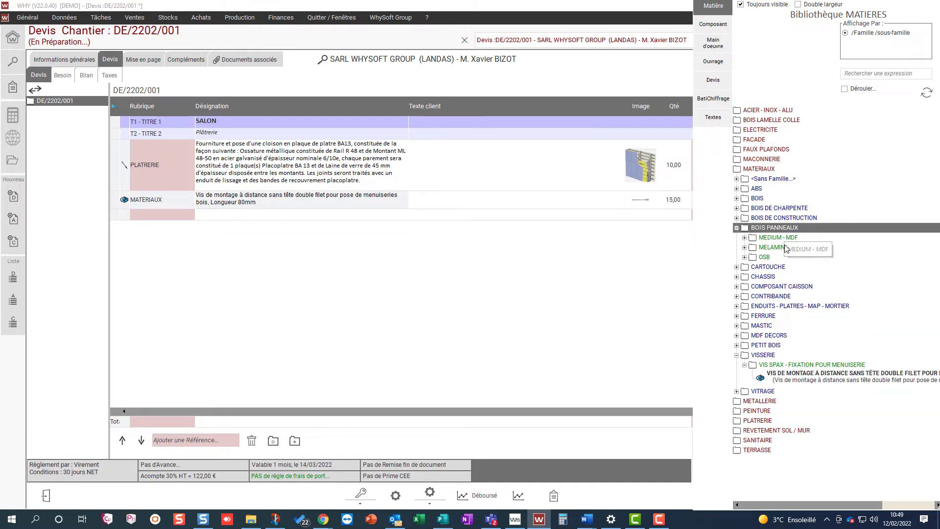
left_click(765, 257)
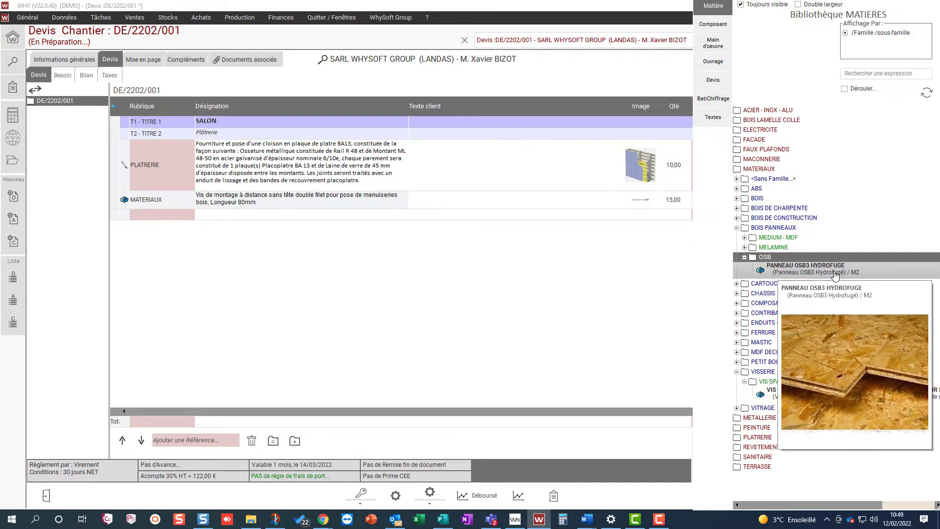
left_click_drag(809, 275, 404, 282)
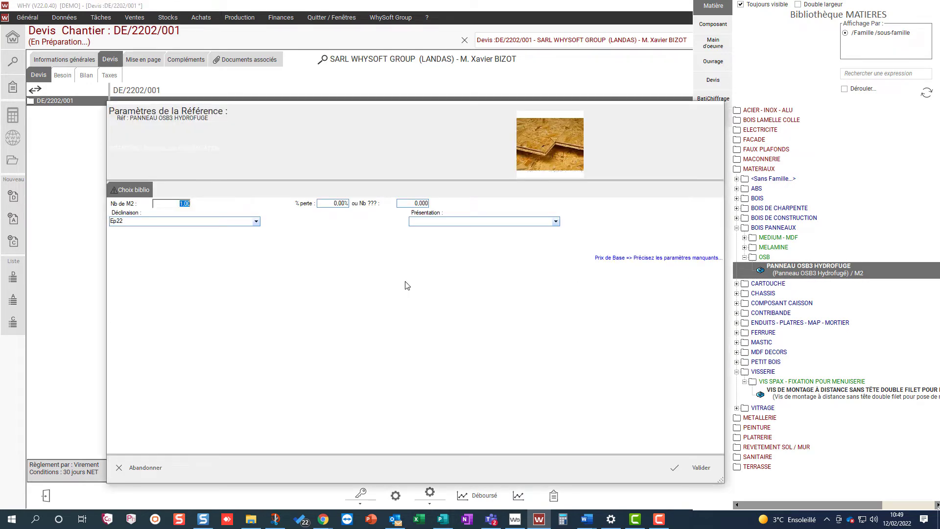
type("50")
left_click(255, 222)
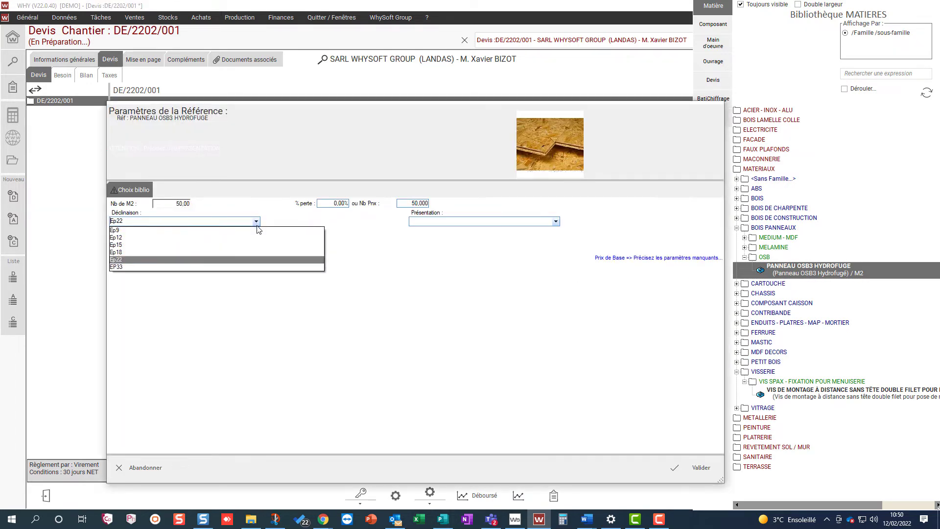
left_click(239, 253)
left_click(557, 222)
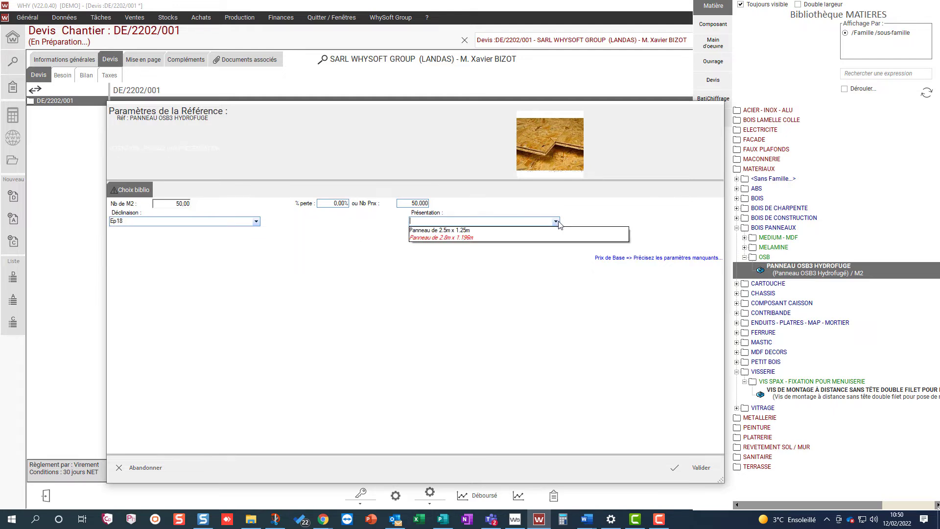
left_click(539, 230)
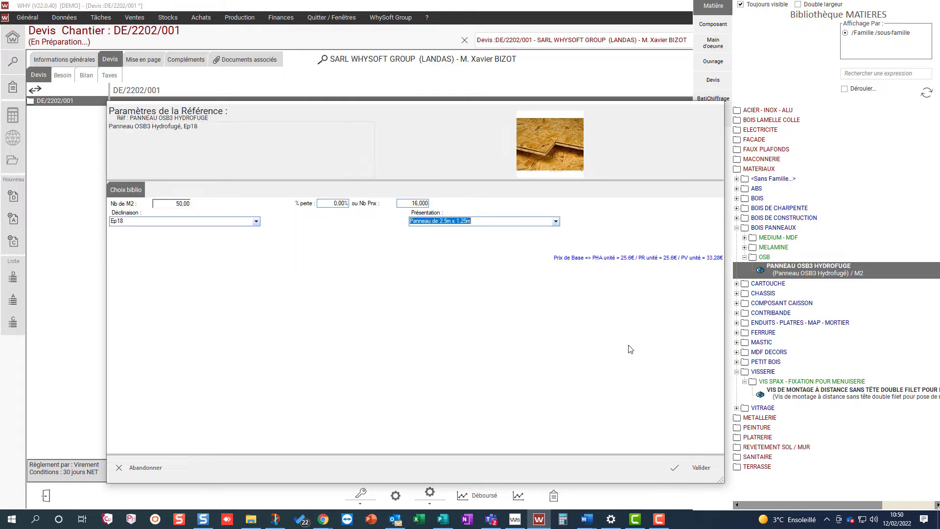
left_click(679, 463)
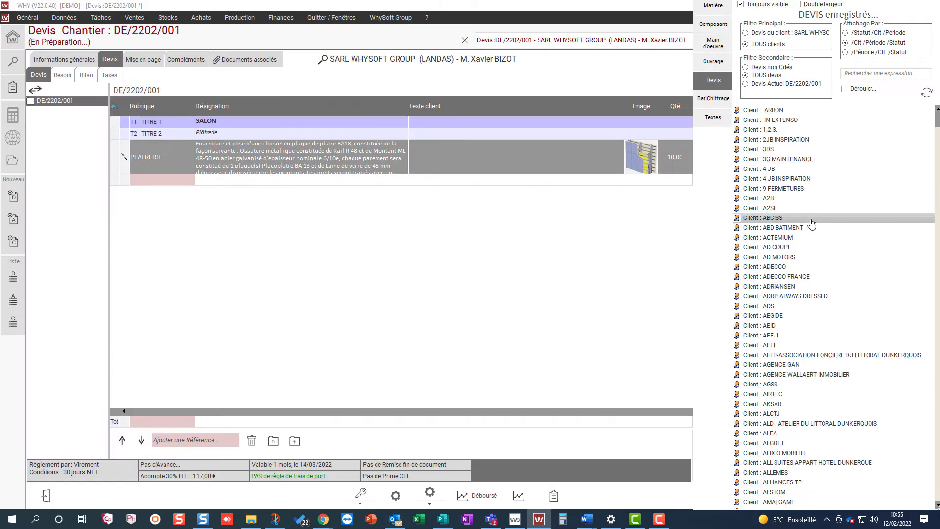
- Browse client ACTEMIUM's saved quotes from 2011 / 10, status Cdé, and examine the lines of the DALLES DE PLANCHER TECHNIQUES quote
left_click(788, 237)
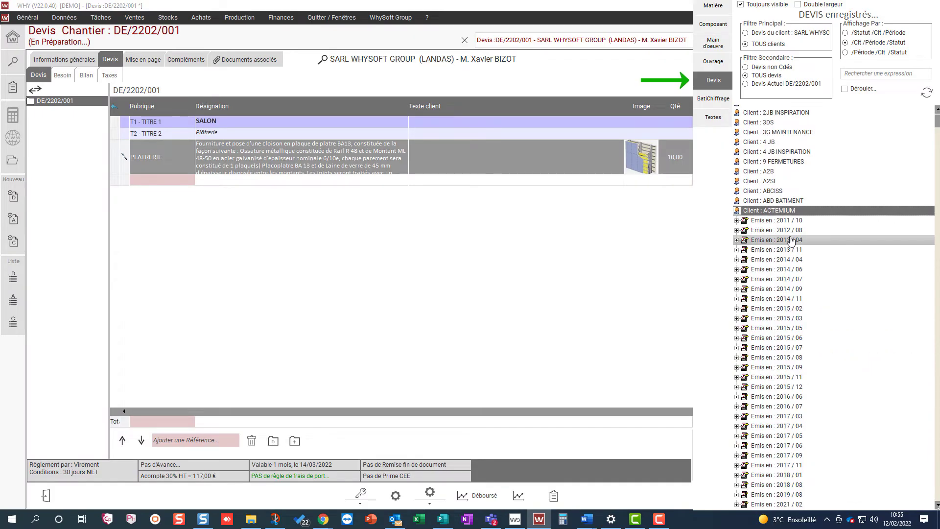
left_click(799, 222)
left_click(792, 231)
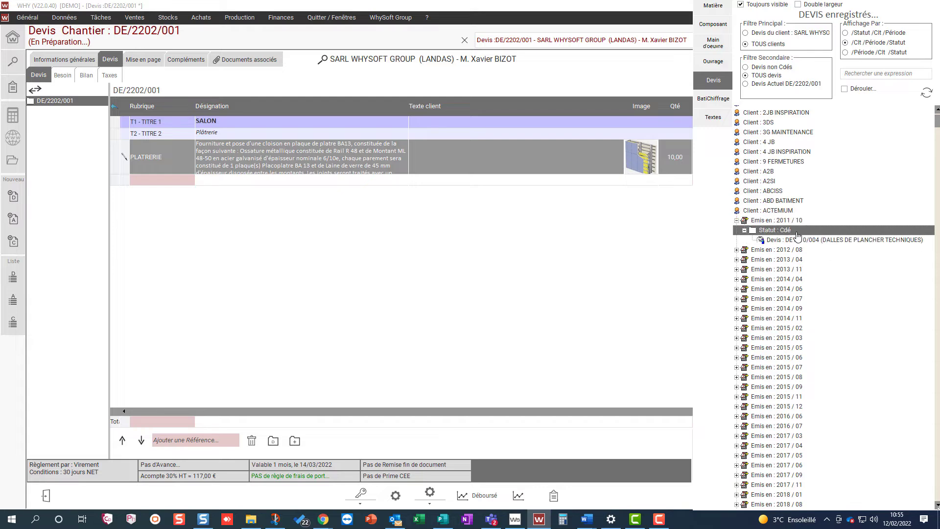
left_click(801, 240)
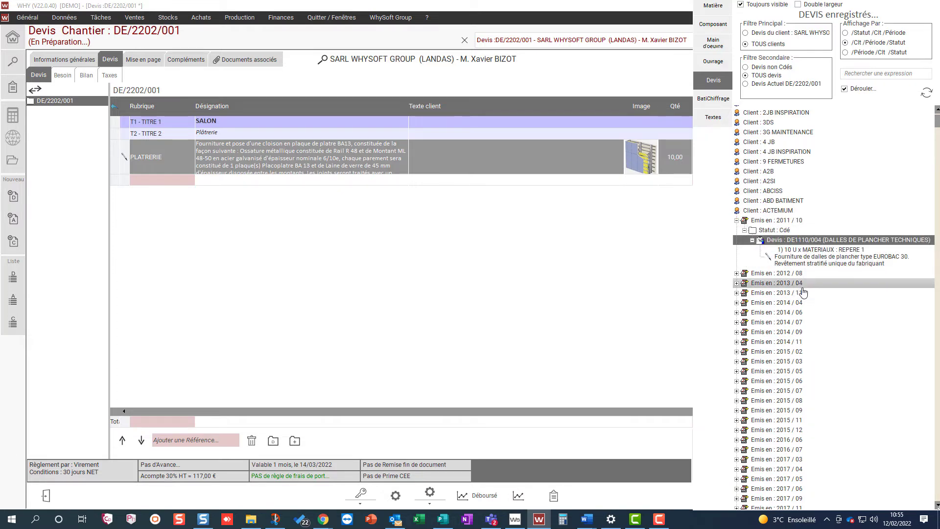
left_click(793, 230)
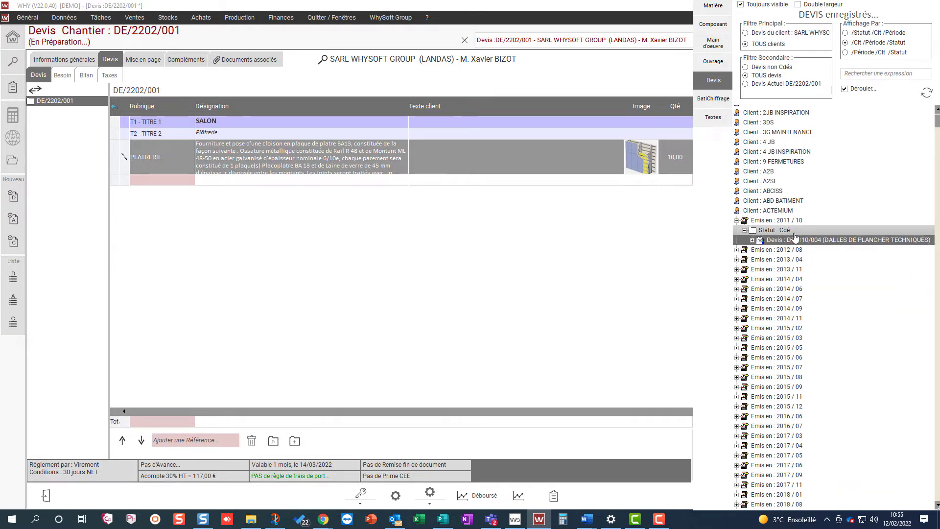
left_click(784, 211)
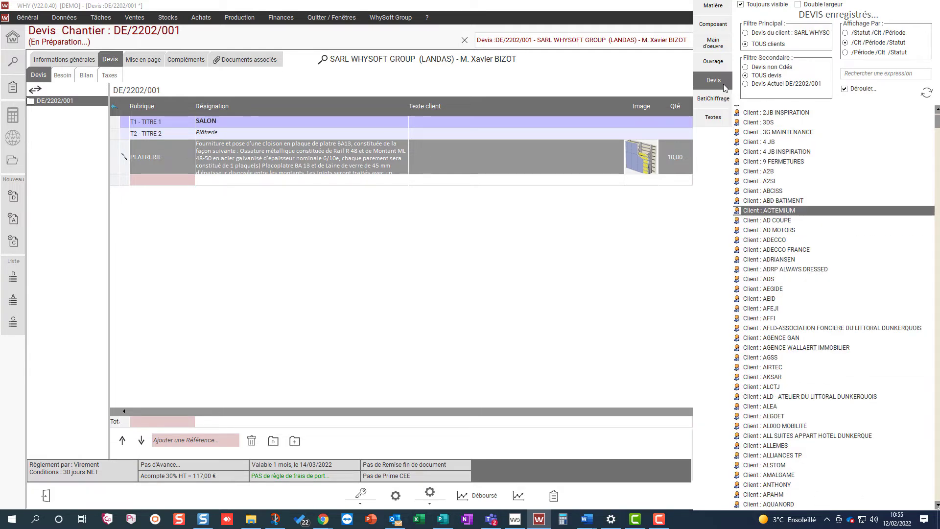
- Copy the EUROBAC 30 floor tile line from ACTEMIUM's 2011 / 10 quote into the current quote, keeping the original selling prices
left_click(782, 212)
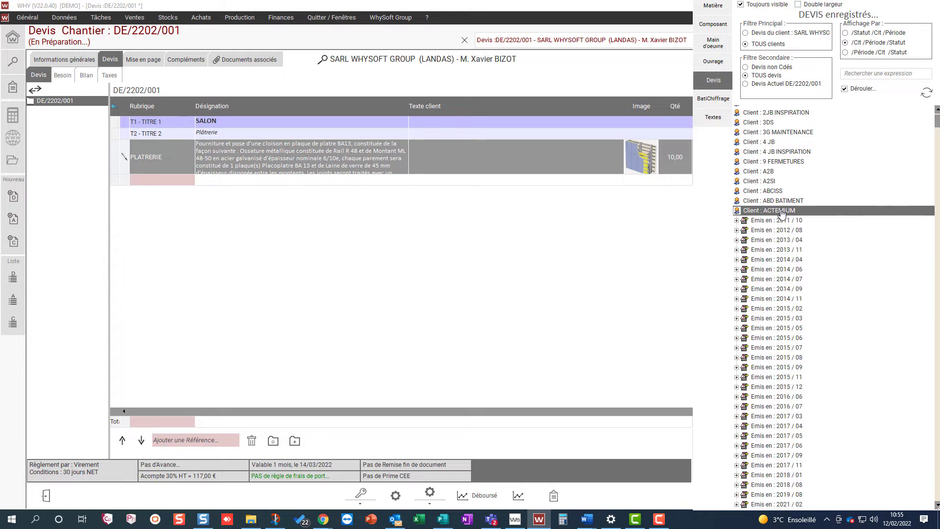
left_click(808, 221)
left_click(812, 230)
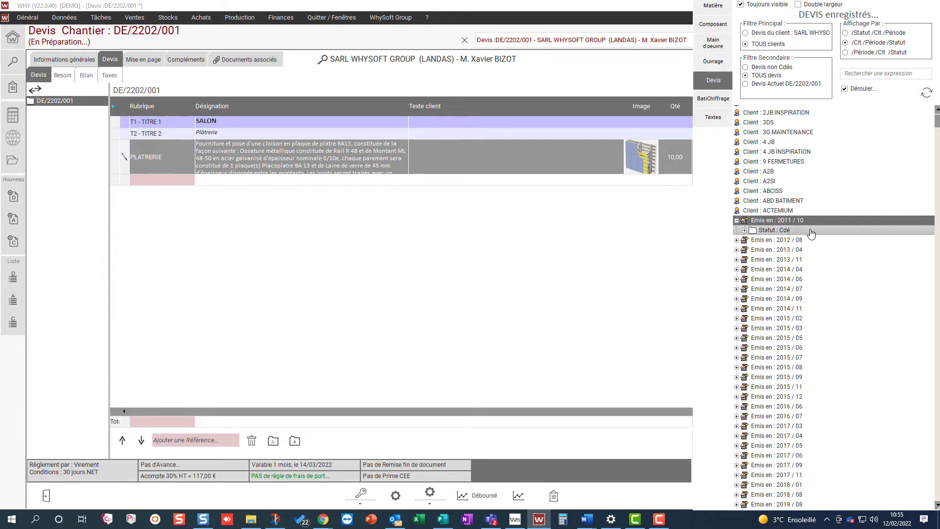
left_click(820, 241)
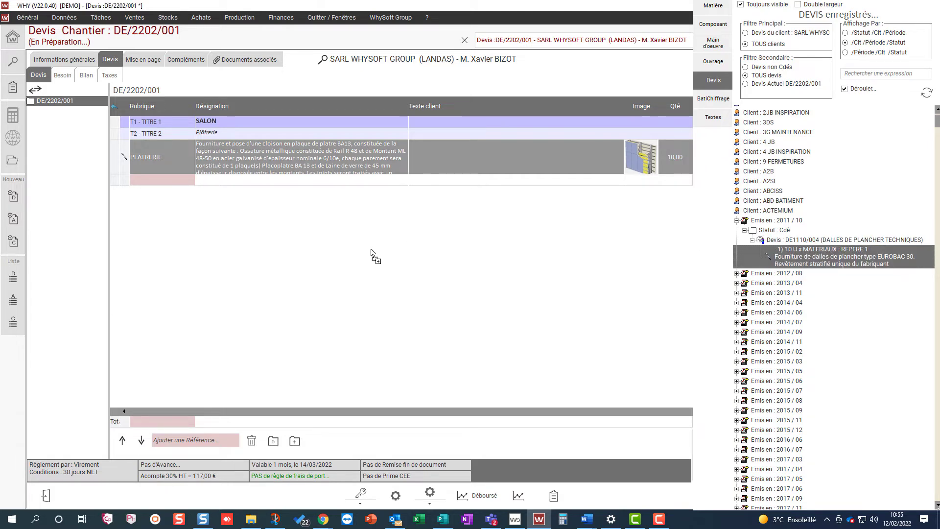
left_click_drag(371, 249, 371, 249)
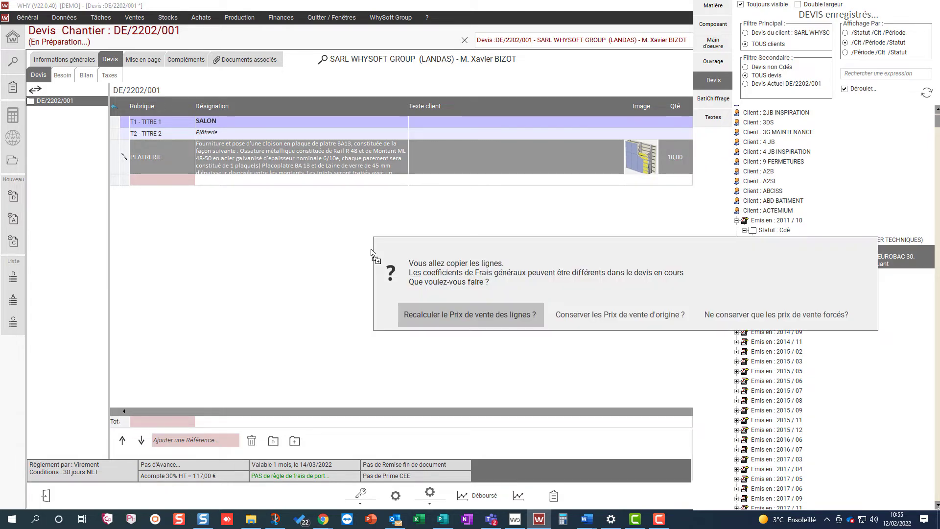
left_click(583, 313)
- Increase the row height of the EUROBAC 30 line and append filler text to its designation
left_click(333, 190)
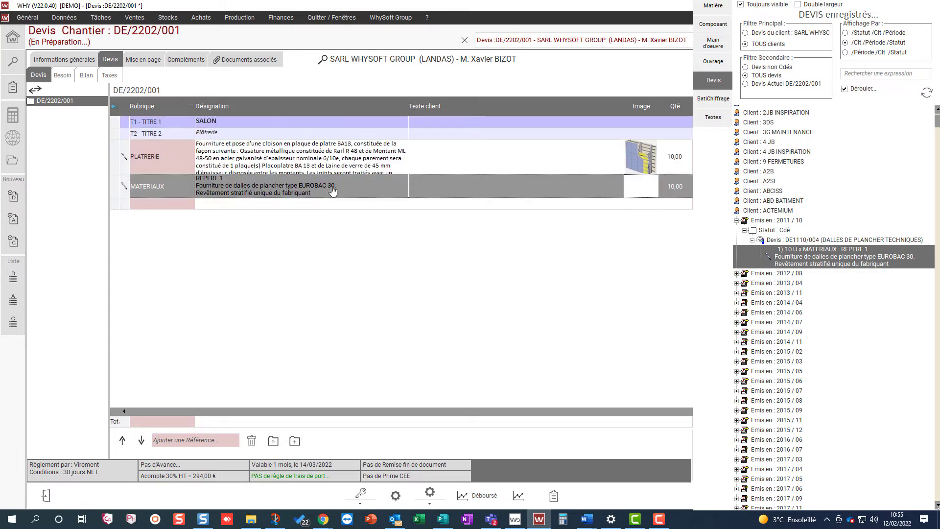
left_click_drag(328, 197, 330, 207)
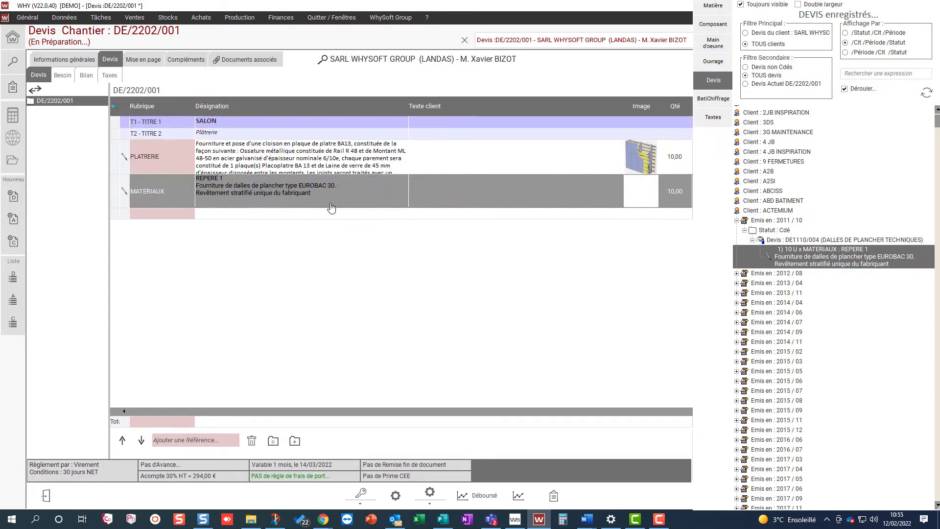
left_click(330, 205)
left_click(337, 200)
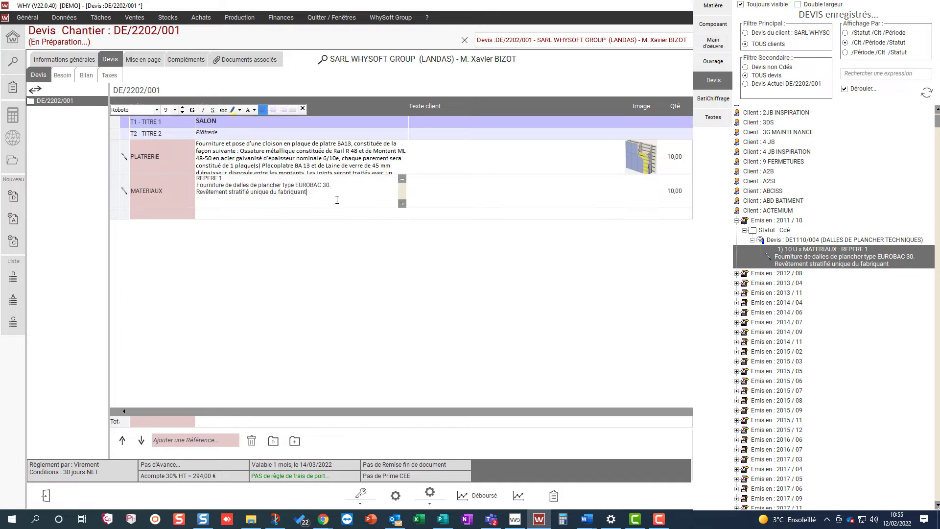
left_click(383, 246)
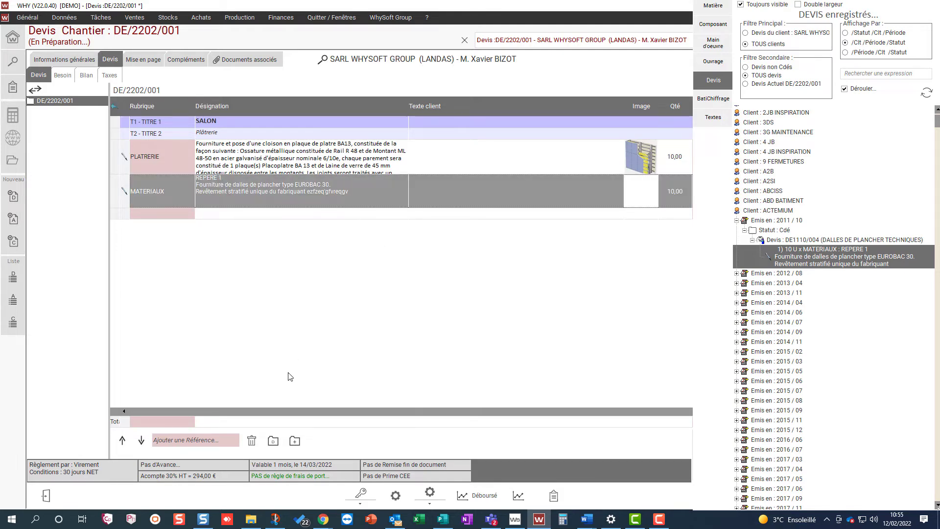
- Delete the EUROBAC 30 floor tile line from the quote
left_click(252, 441)
left_click(450, 292)
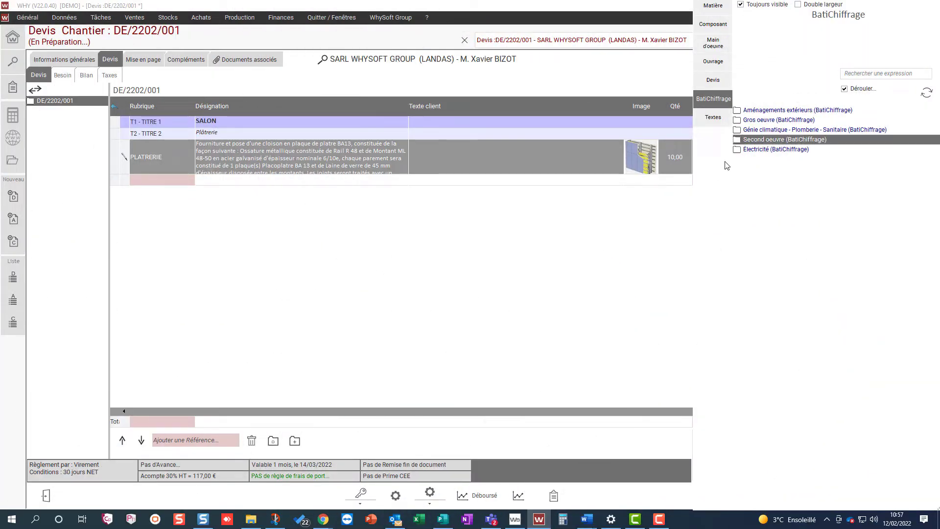
- Add Installation type, régulation 1 zone to the quote from BatiChiffrage's Génie climatique > Climatisation - Ventilation > Climatisation > Gainables > Installations types
left_click(759, 132)
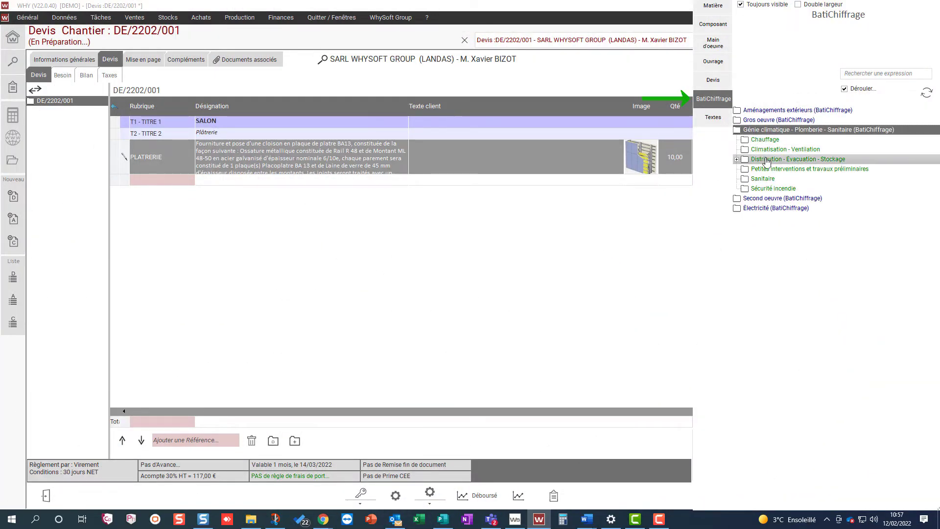
left_click(786, 149)
left_click(796, 169)
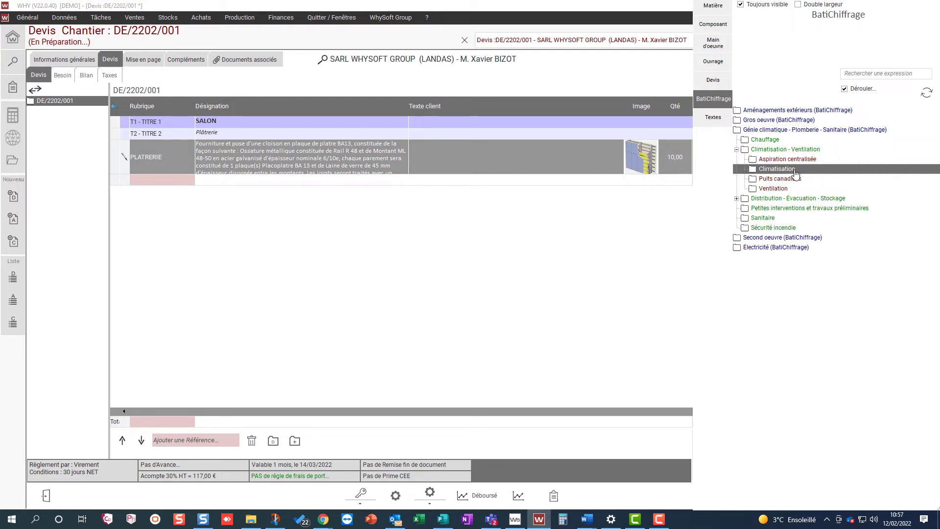
left_click(797, 178)
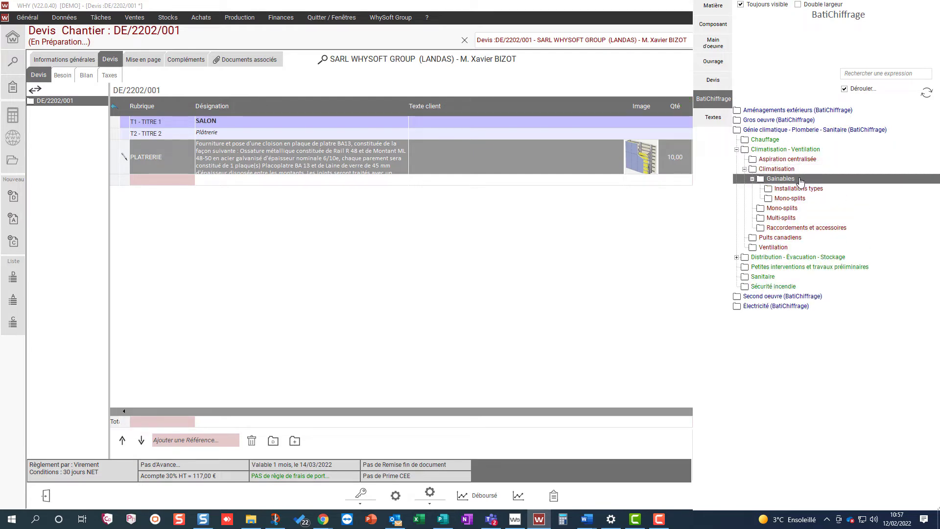
left_click(809, 192)
left_click(808, 197)
left_click_drag(808, 197, 482, 231)
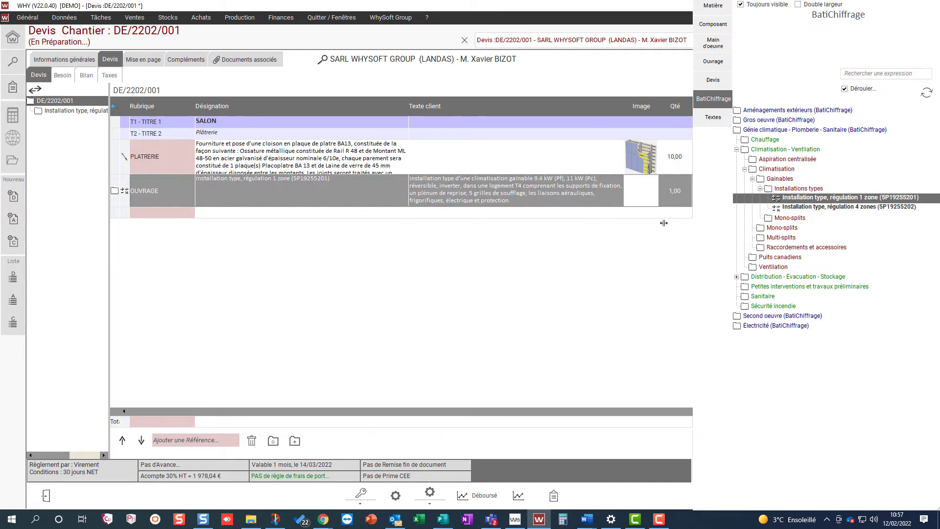
left_click(789, 190)
left_click(766, 150)
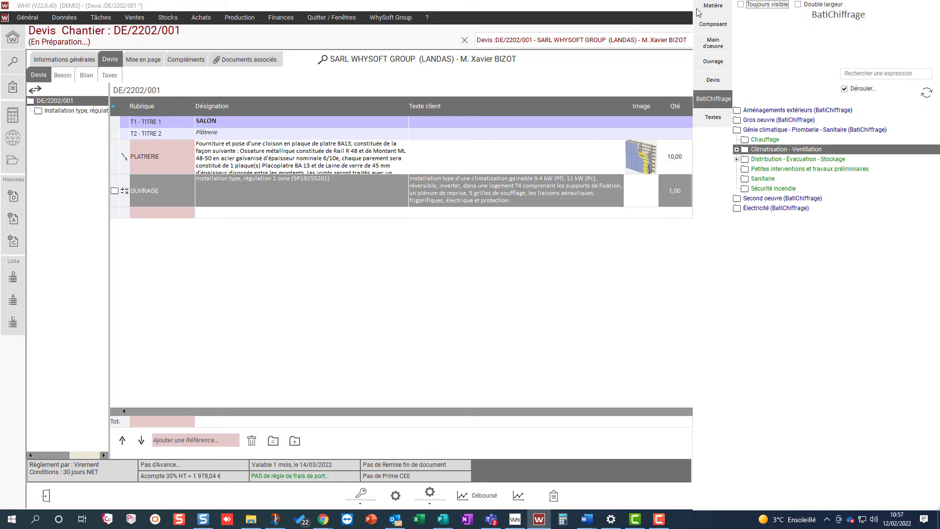
- Open the Installation type, régulation 1 zone item, examine its component quantities and margins, and return to the main quote level
left_click(113, 192)
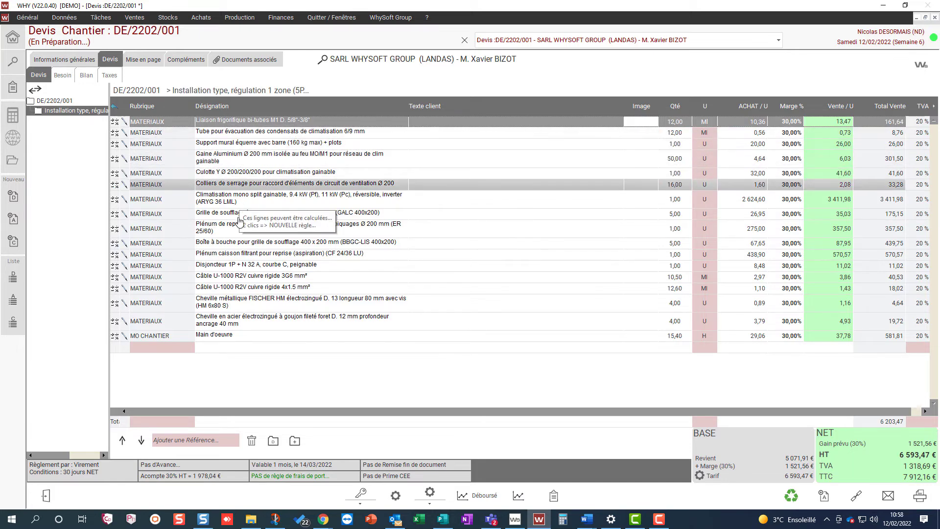
left_click(676, 303)
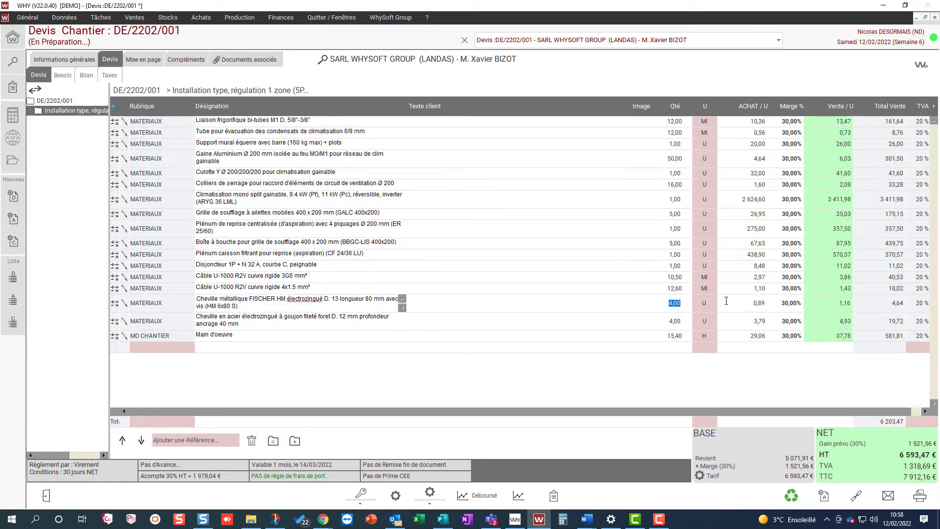
left_click(789, 276)
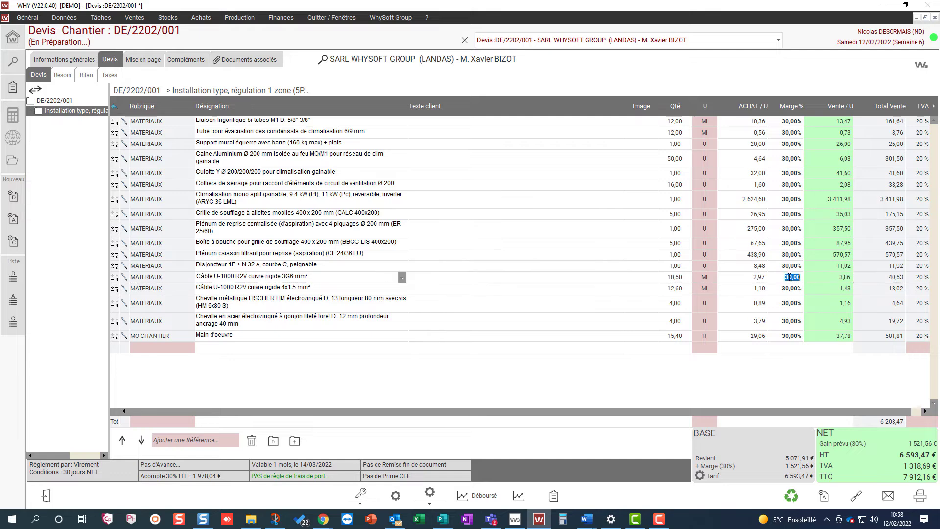
left_click(149, 92)
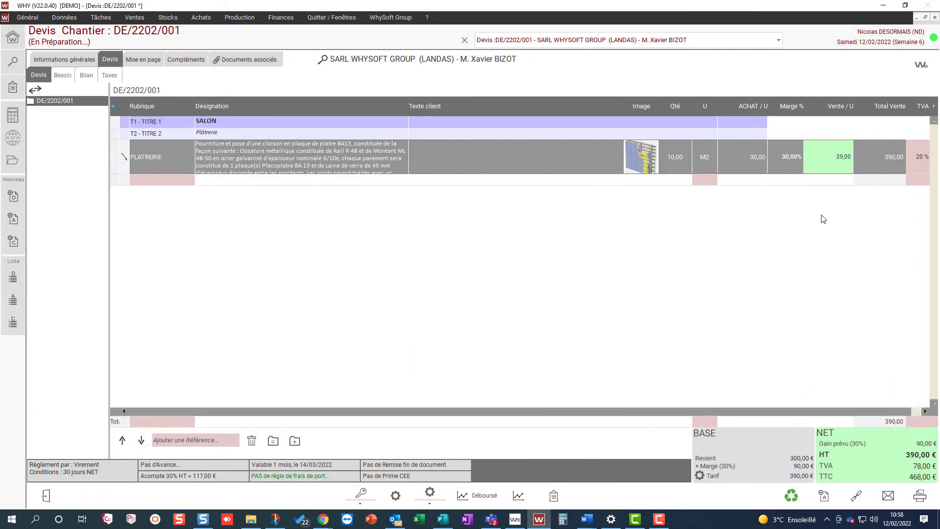
- Duplicate the PLATRERIE line and turn the copy into an option line
right_click(580, 163)
left_click(596, 177)
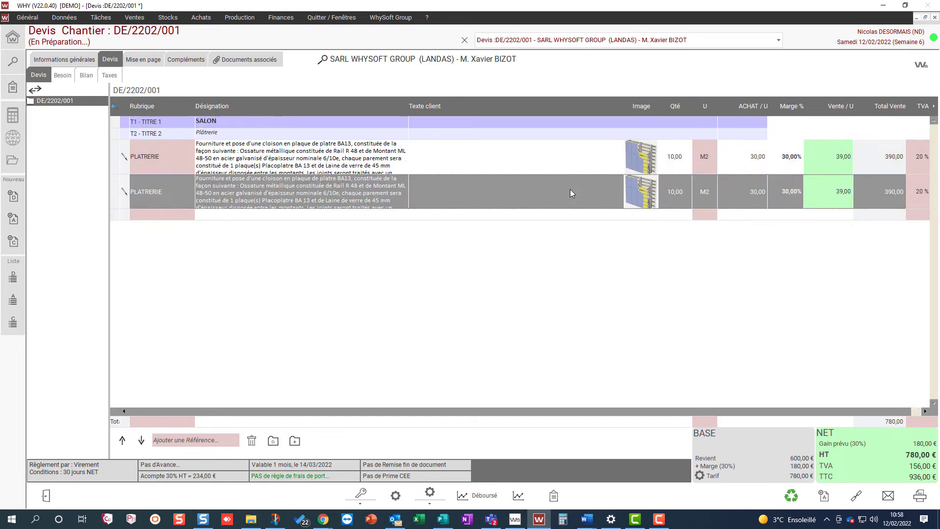
right_click(570, 189)
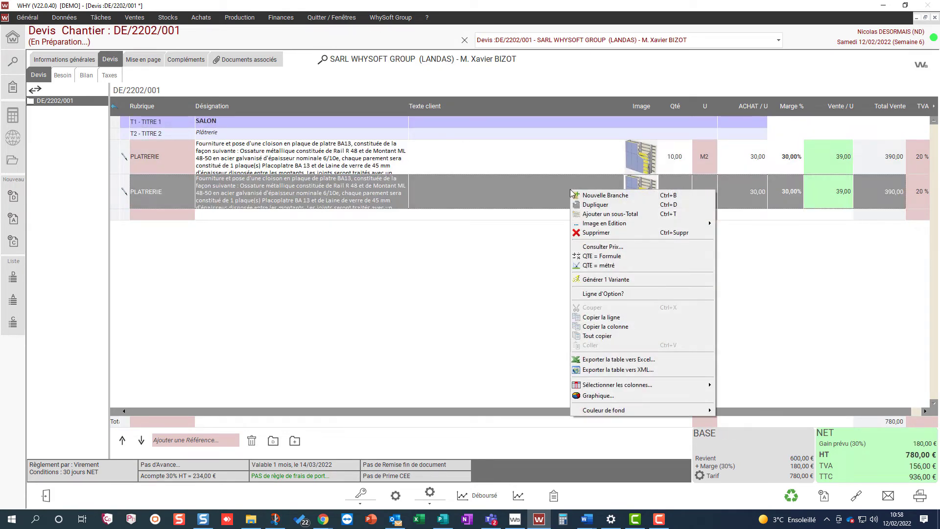
left_click(628, 295)
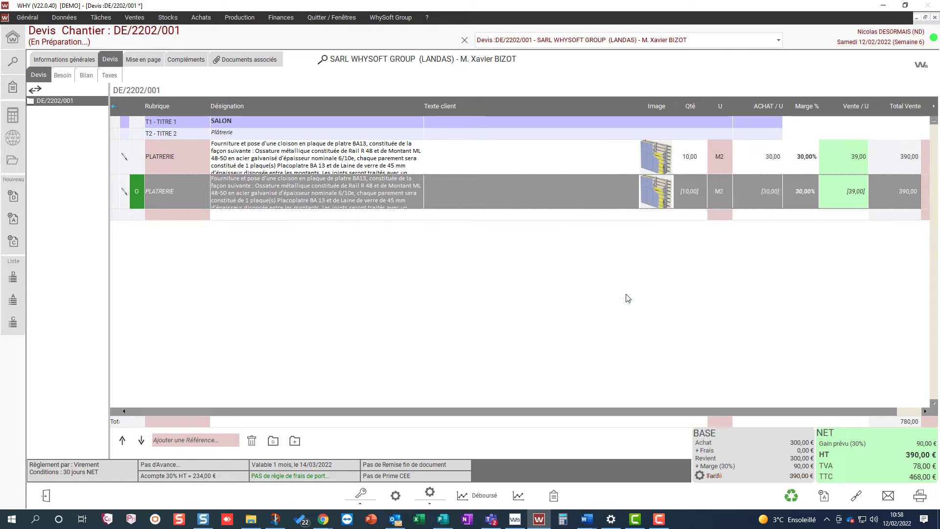
- Preview the printed quote DE/2202/001 and examine how the option line is presented
left_click(919, 496)
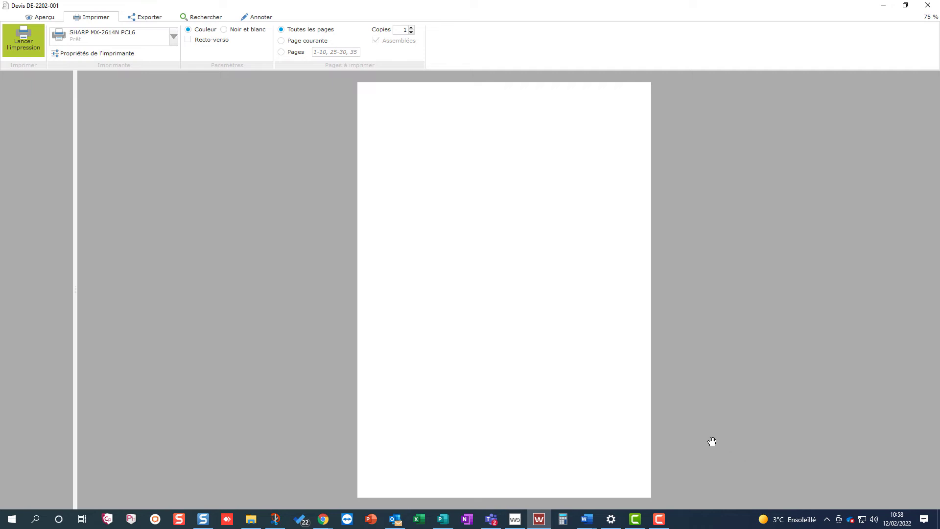
scroll(456, 362, "up", 3)
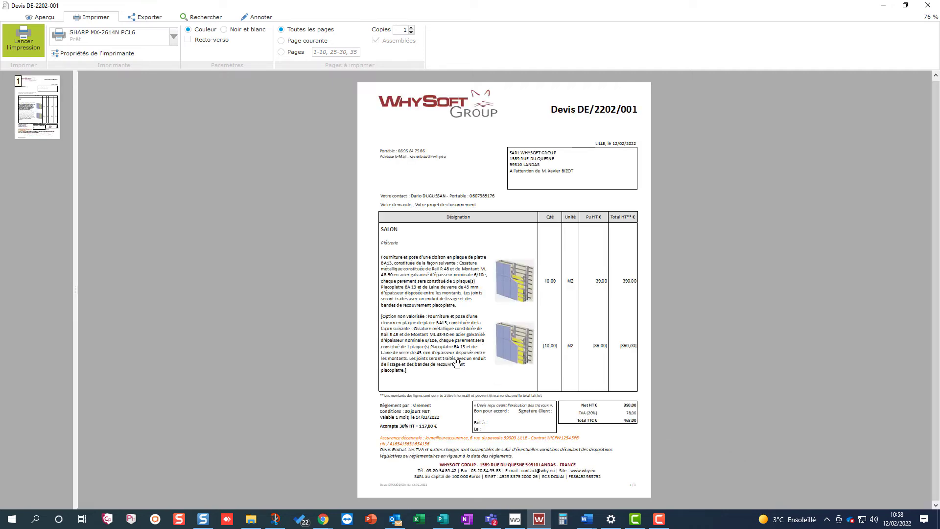
scroll(456, 362, "up", 4)
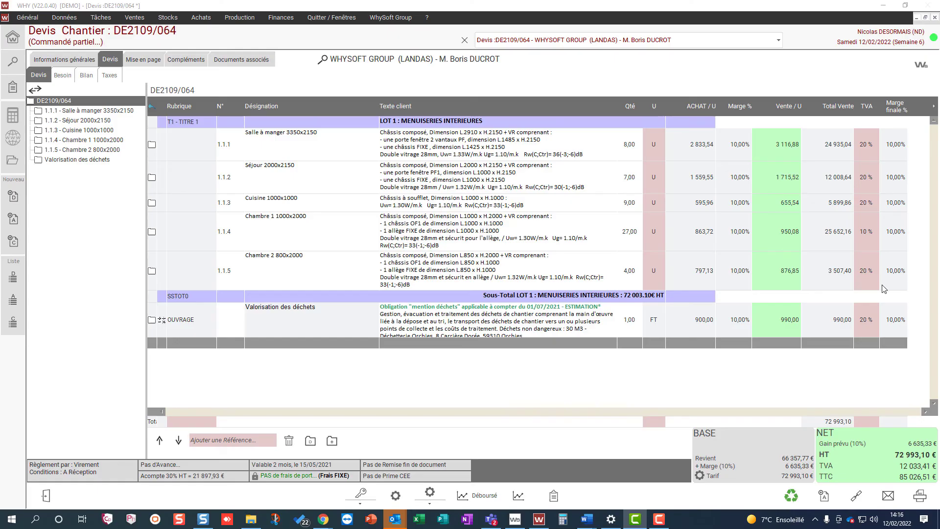
- Force the pre-tax unit selling price of line 1.1.1, Salle à manger 3350x2150, to 3500 € in quote DE2109/064
right_click(787, 144)
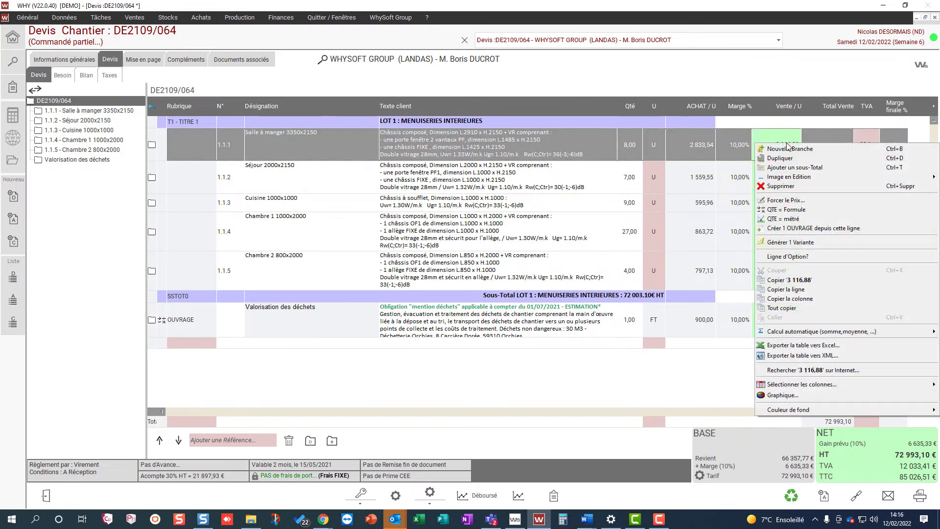
left_click(803, 201)
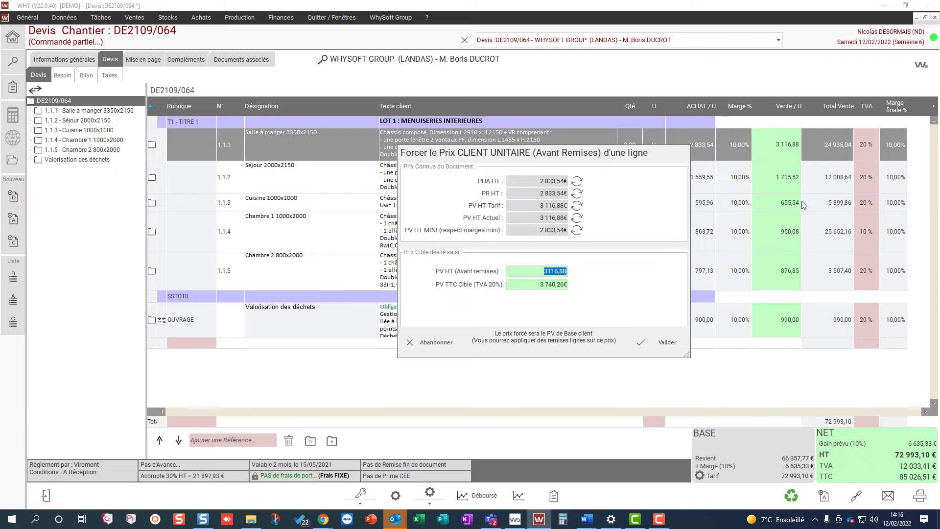
type("3500")
left_click(669, 345)
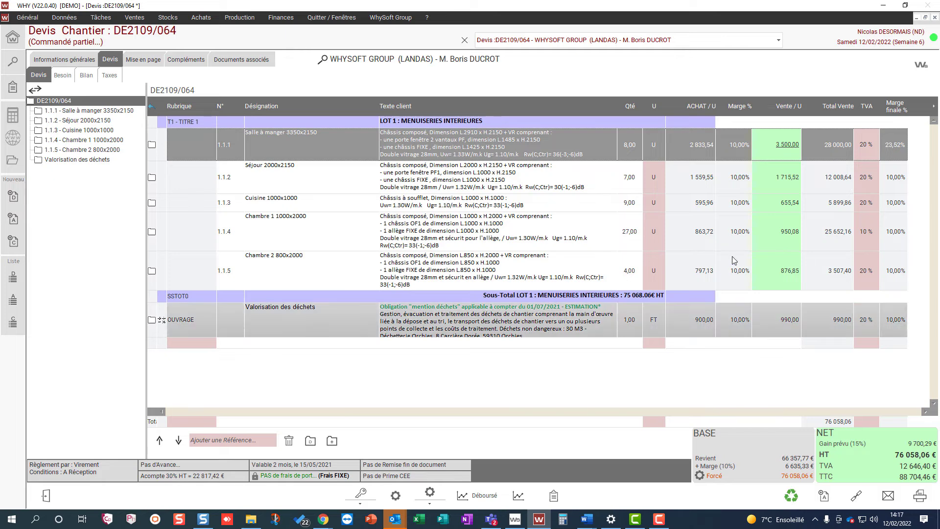
mouse_move(785, 151)
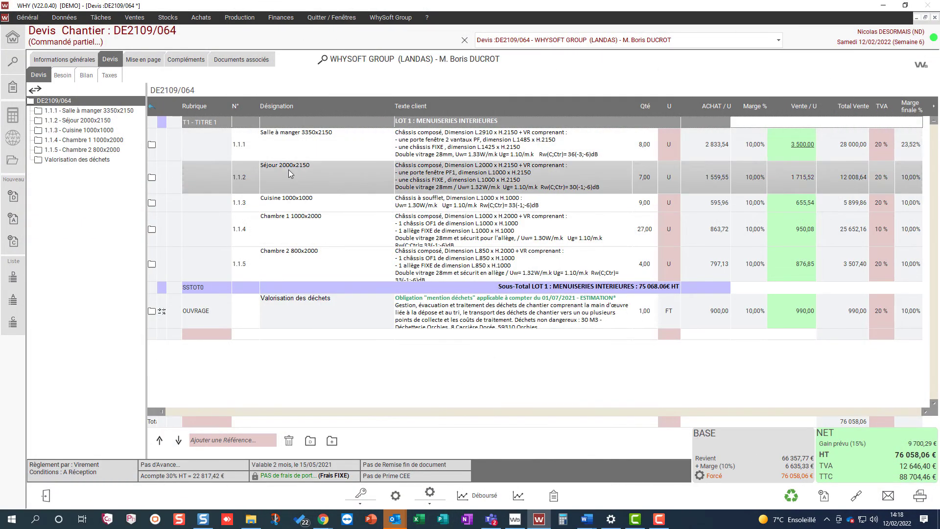
- Generate a variant of line 1.1.2, Séjour 2000x2150, in quote DE2109/064
right_click(291, 172)
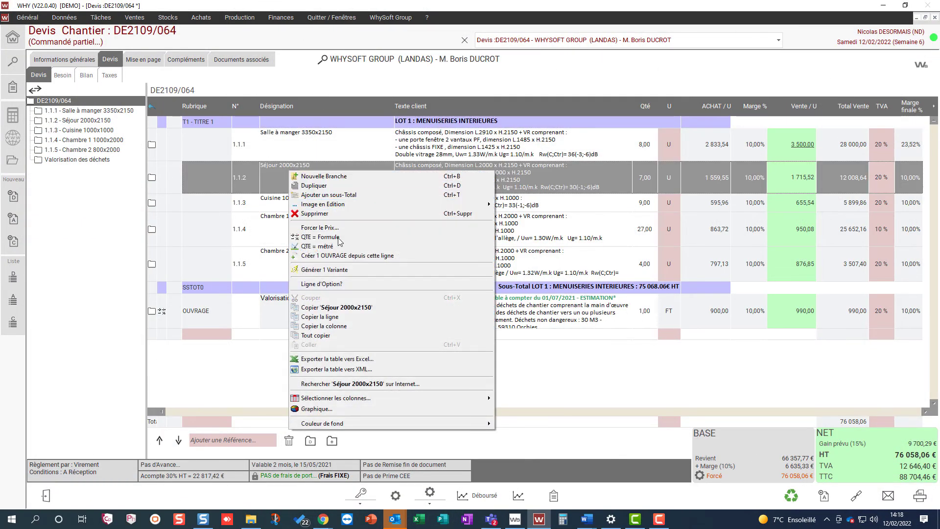
left_click(338, 270)
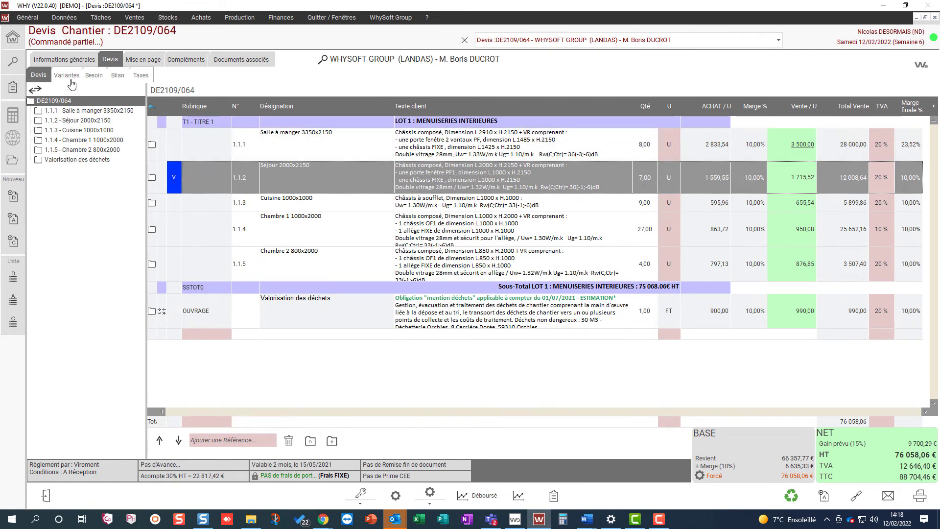
left_click(105, 109)
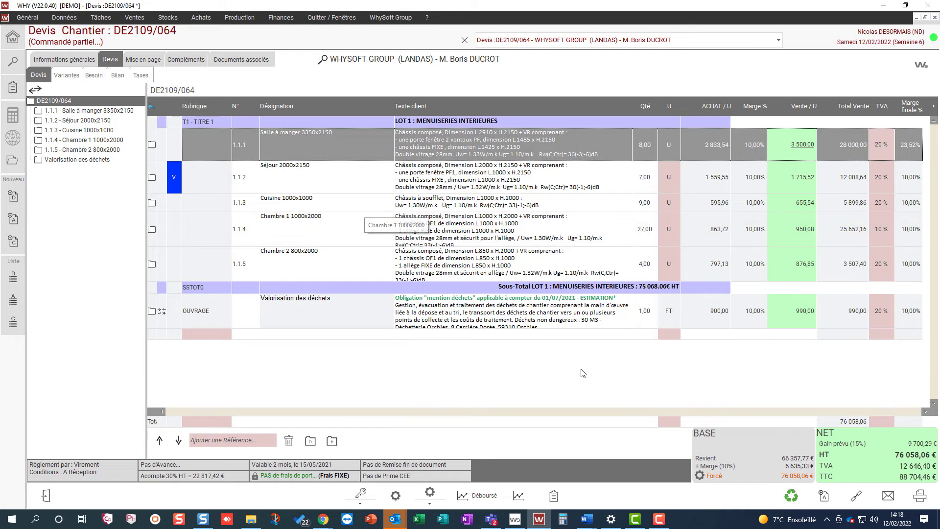
- Preview the printed quote DE2109/064 and examine its VARIANTE(S) page
left_click(920, 495)
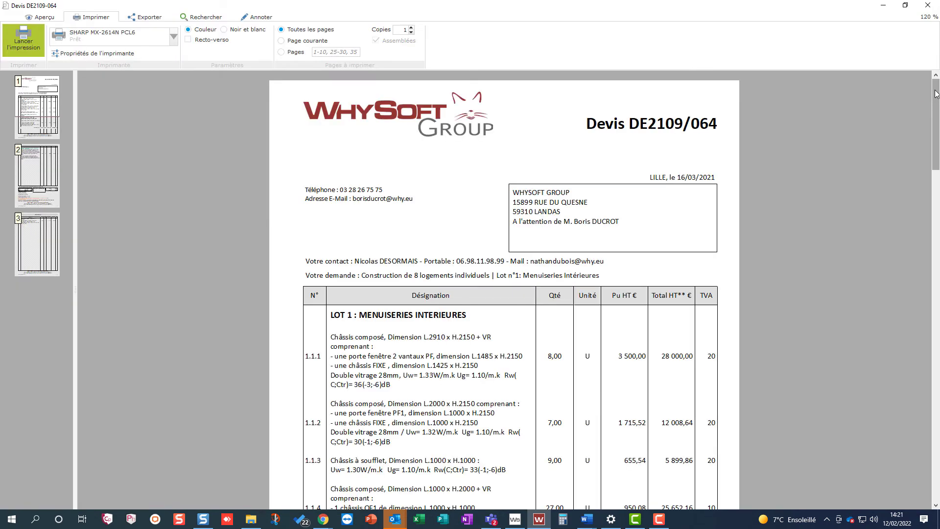
left_click_drag(935, 98, 934, 369)
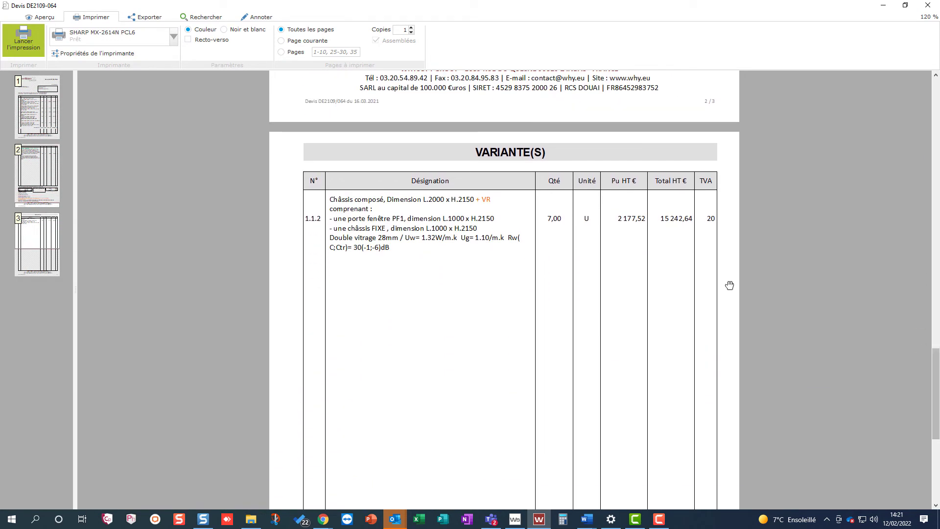
scroll(729, 285, "up", 1)
scroll(729, 284, "up", 3)
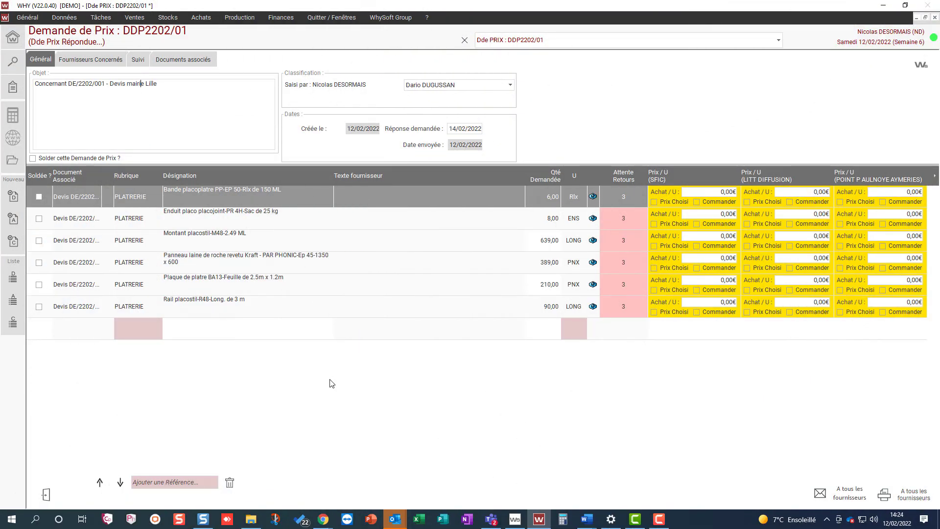
- Preview the printed price request DDP2202/01 for all suppliers and show its export options
left_click(902, 495)
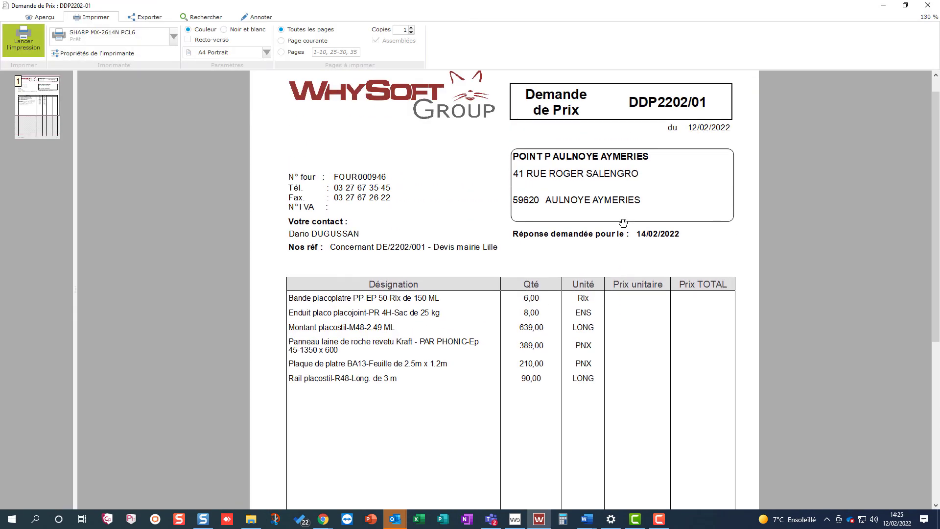
scroll(623, 222, "up", 1)
left_click(147, 18)
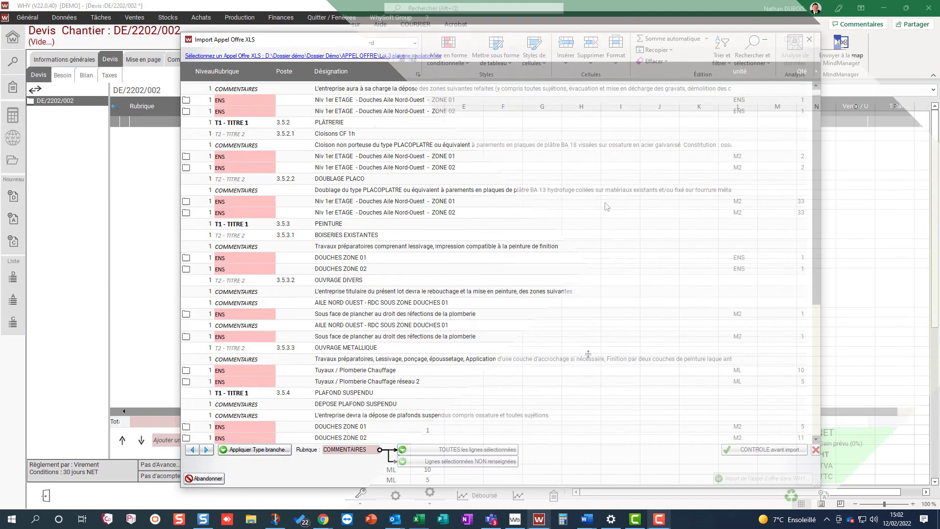
left_click(588, 353)
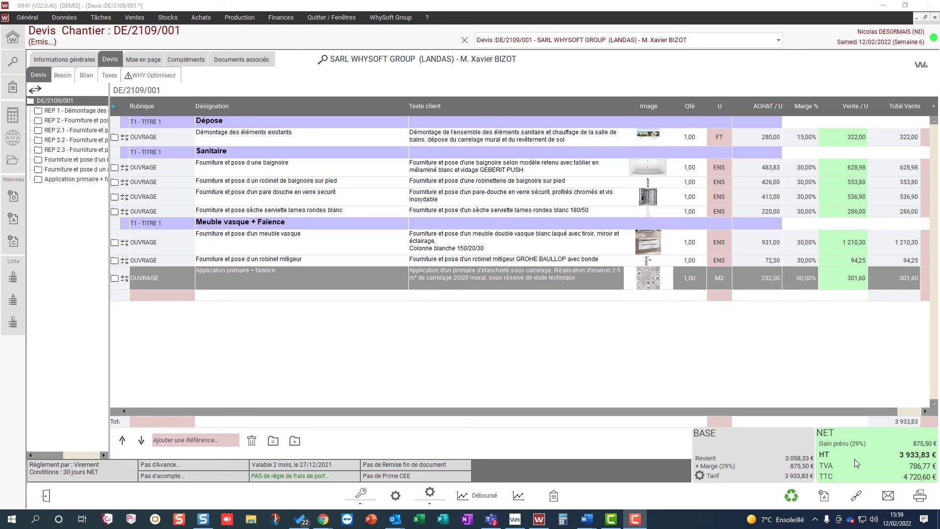
- Prepare an e-mail to the client with quote DE/2109/001 attached as a PDF, and open the attachment
left_click(888, 499)
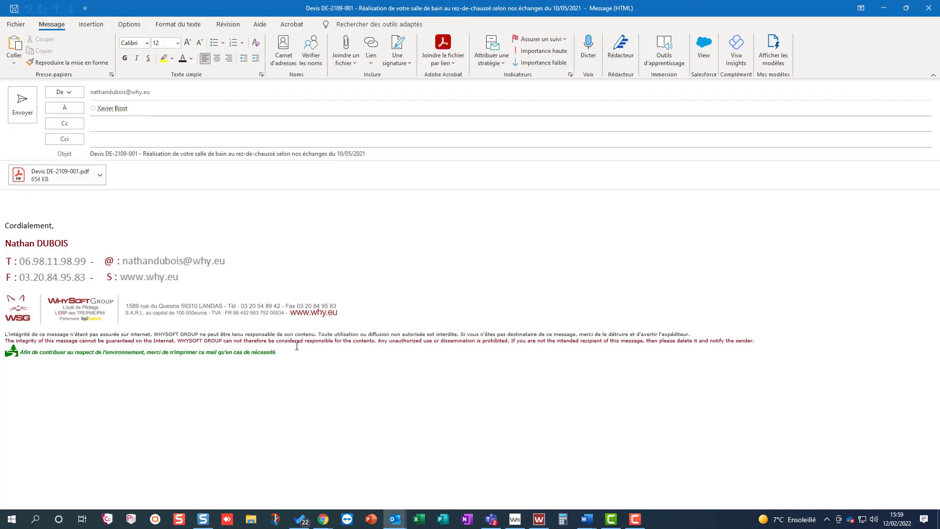
left_click(100, 175)
left_click(91, 192)
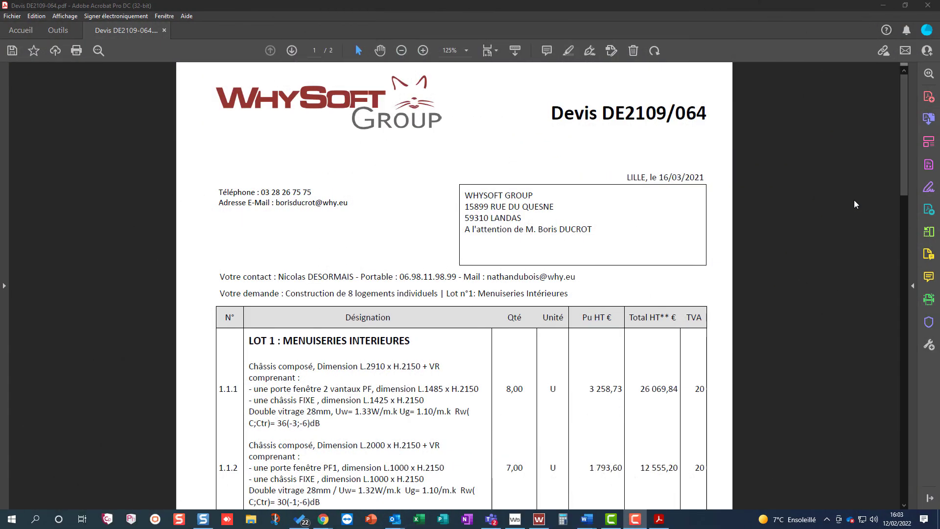
- Examine the PDF of quote DE2109/064 from its header and LOT 1 lines to the totals and payment terms on the last page
scroll(854, 200, "down", 3)
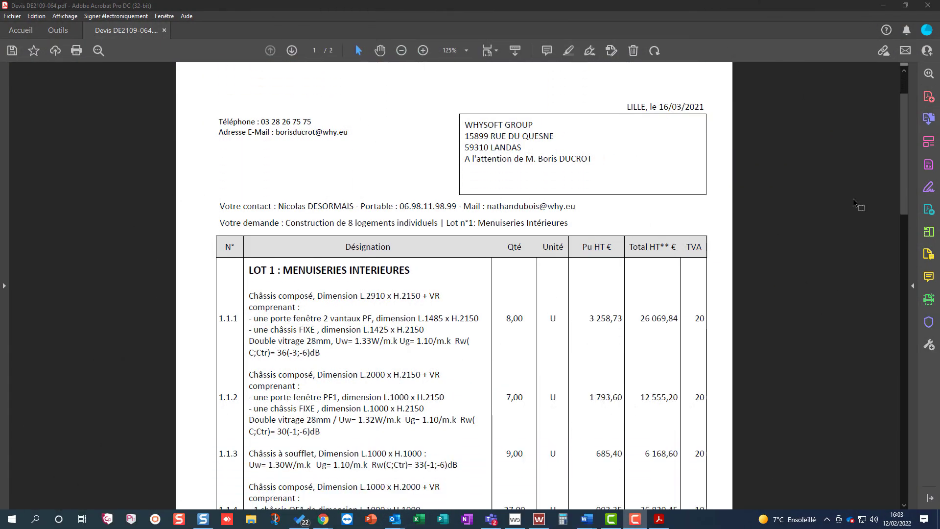
scroll(853, 198, "down", 6)
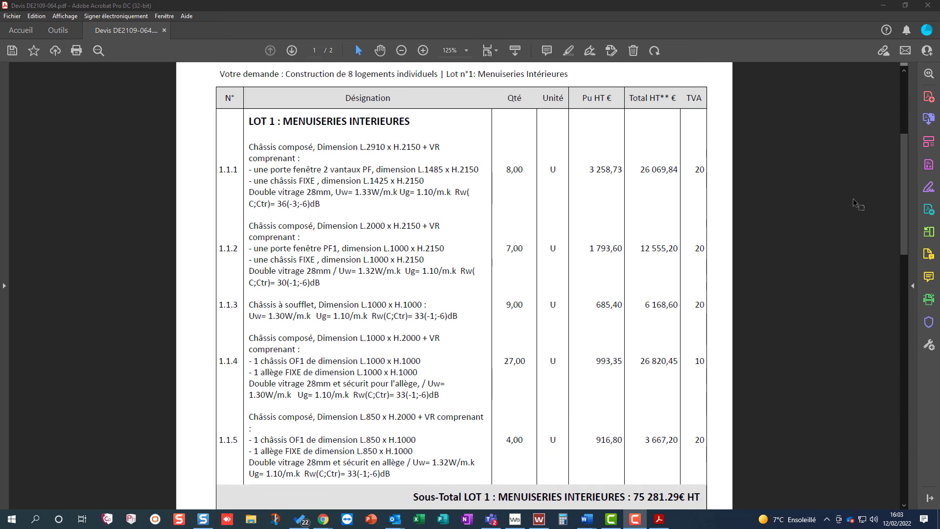
scroll(853, 198, "down", 6)
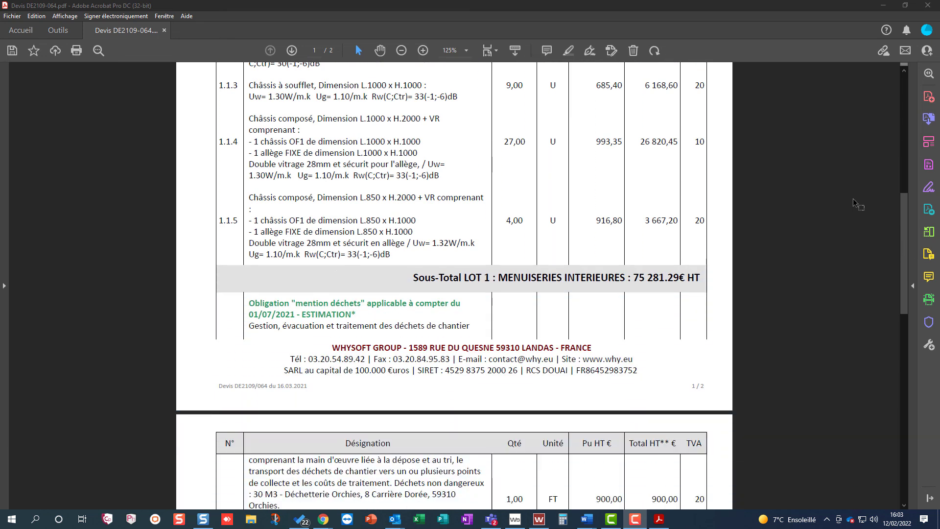
scroll(853, 198, "down", 6)
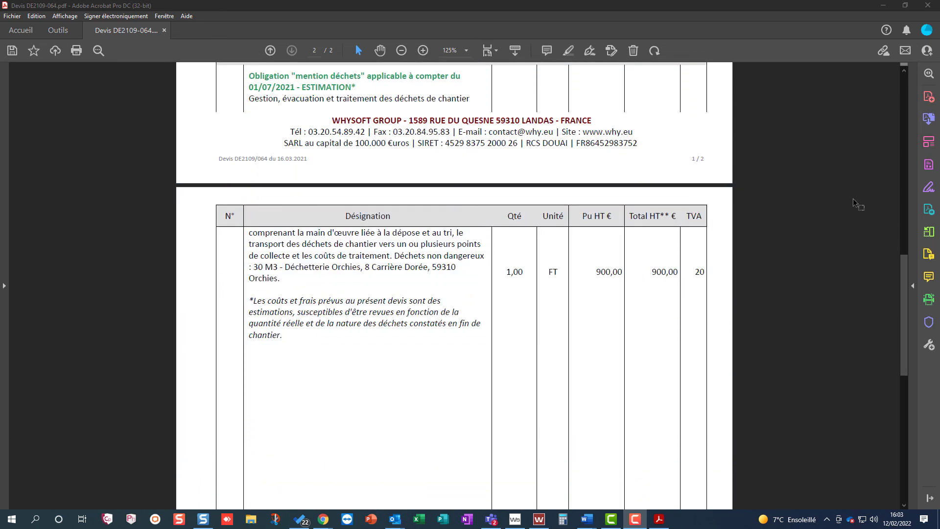
scroll(853, 199, "down", 6)
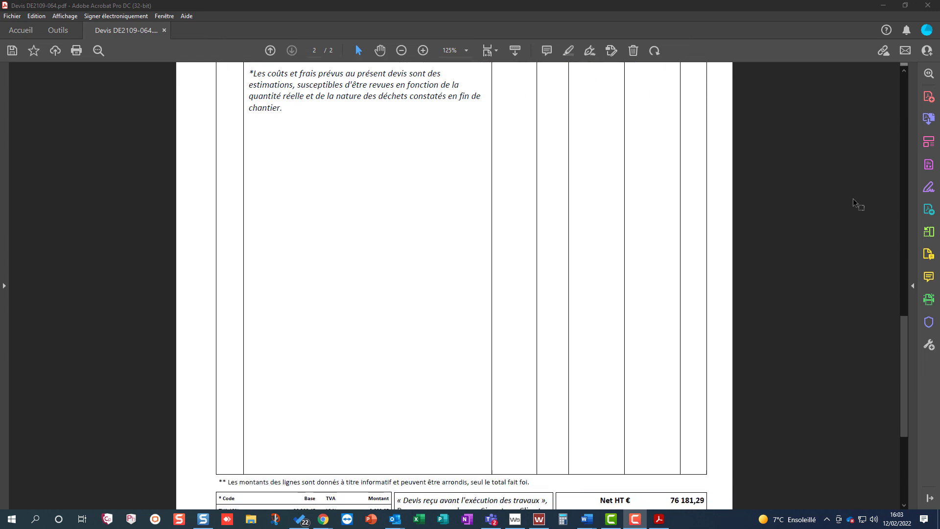
scroll(853, 199, "down", 5)
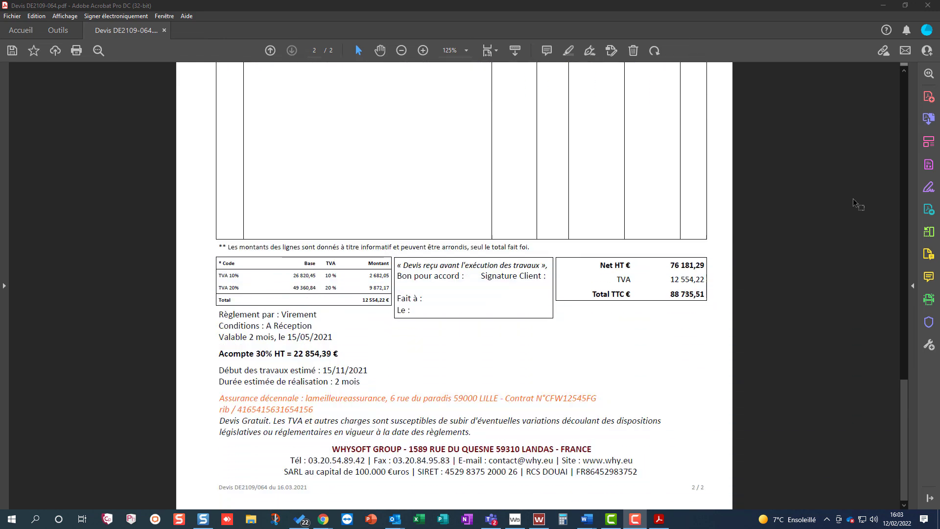